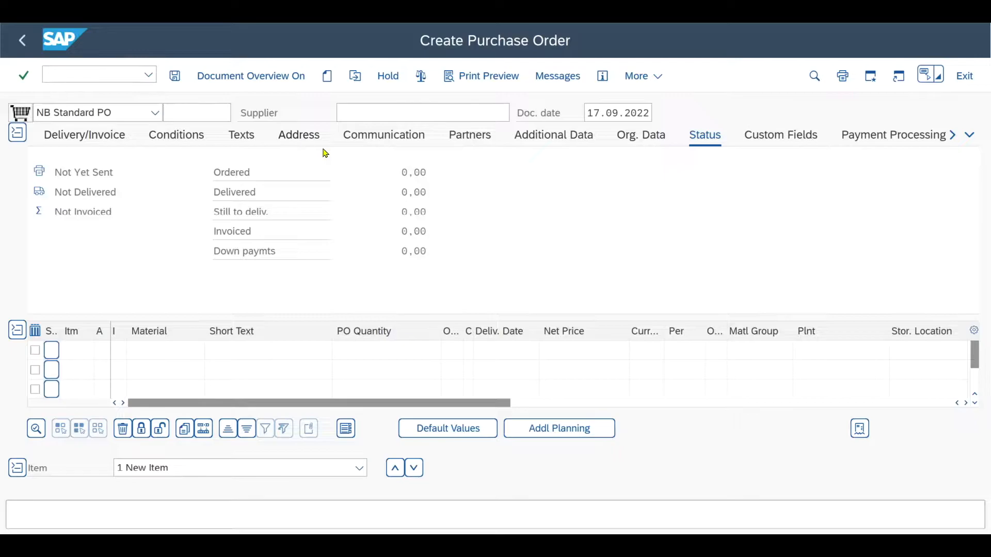
- Set the purchase order's supplier to 700255, Testvendor 1, and check the document date
left_click(165, 345)
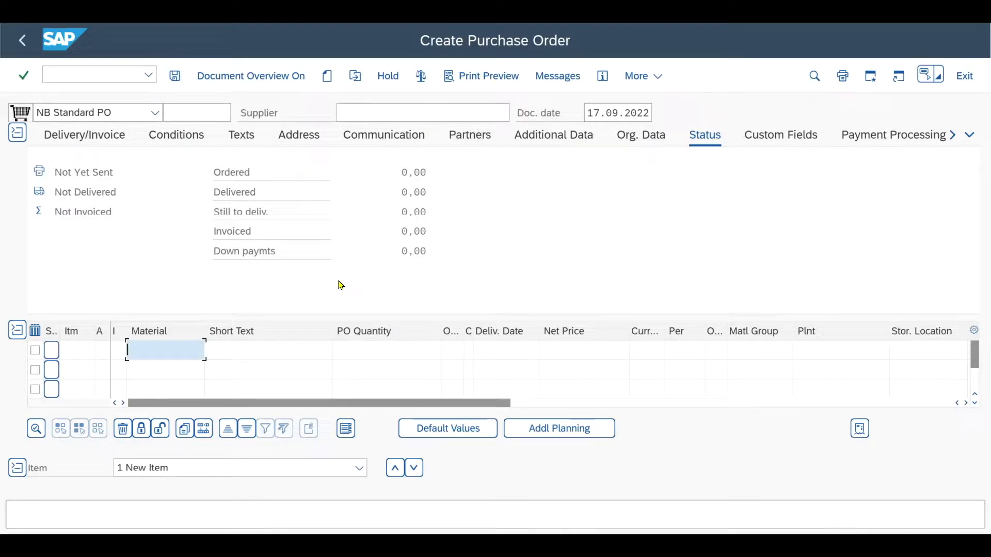
left_click(291, 349)
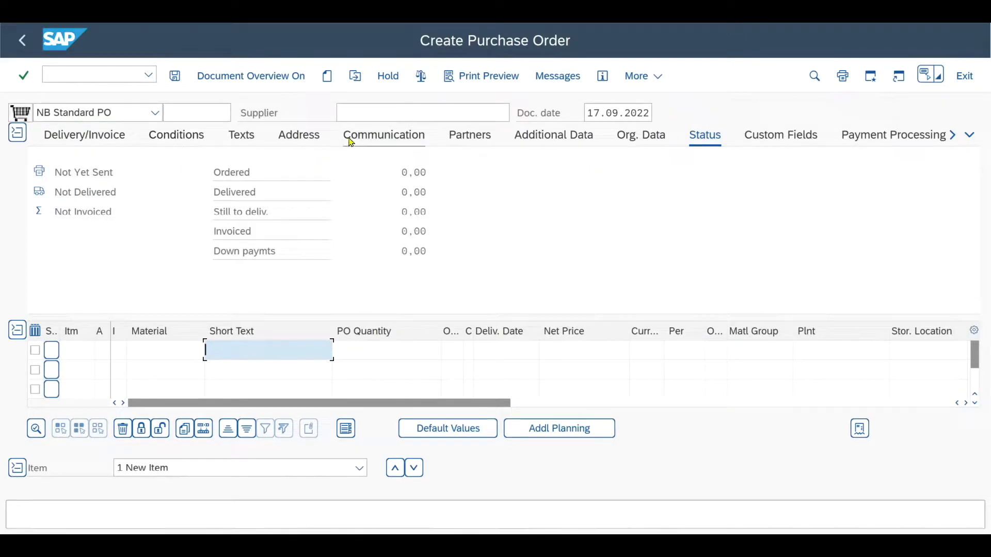
left_click(386, 116)
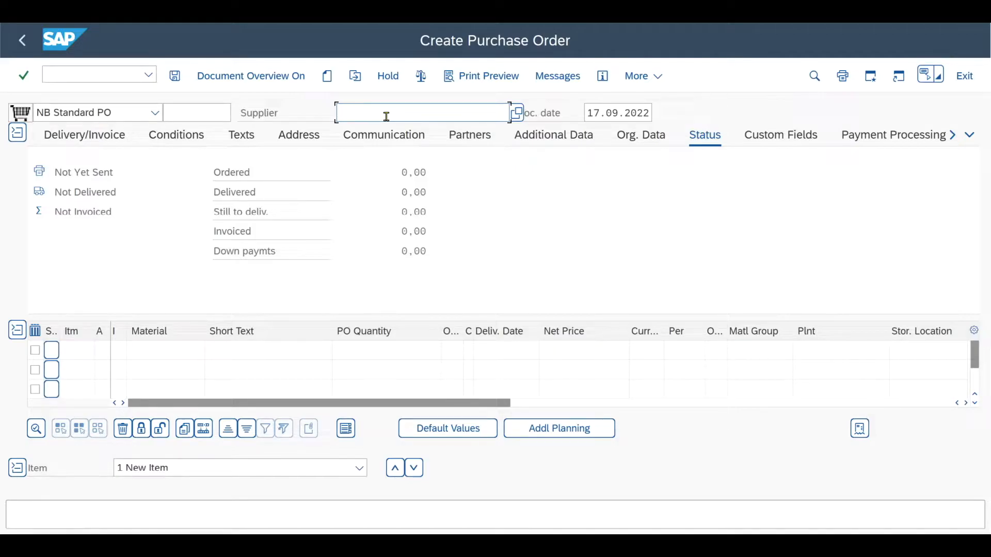
left_click(608, 115)
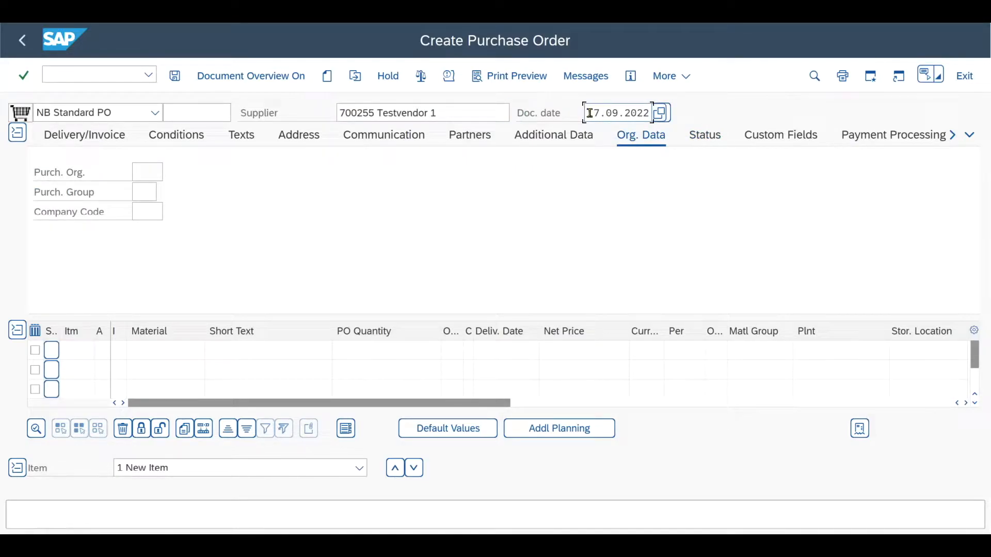
left_click_drag(585, 112, 652, 114)
left_click(632, 114)
- Enter purchasing organization 0001, purchasing group 002 and the company code in the header's organizational data
left_click(79, 173)
left_click(88, 194)
left_click(92, 213)
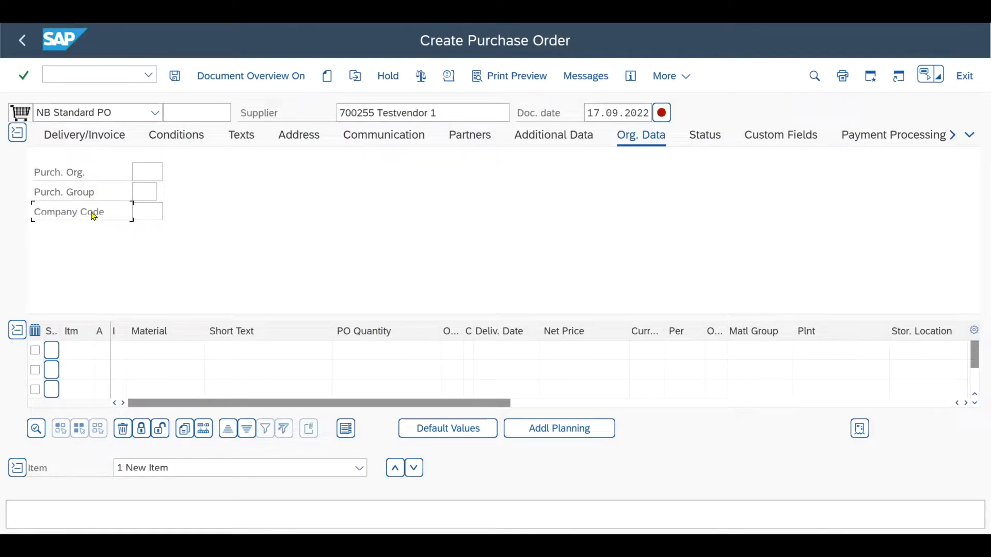
left_click(147, 171)
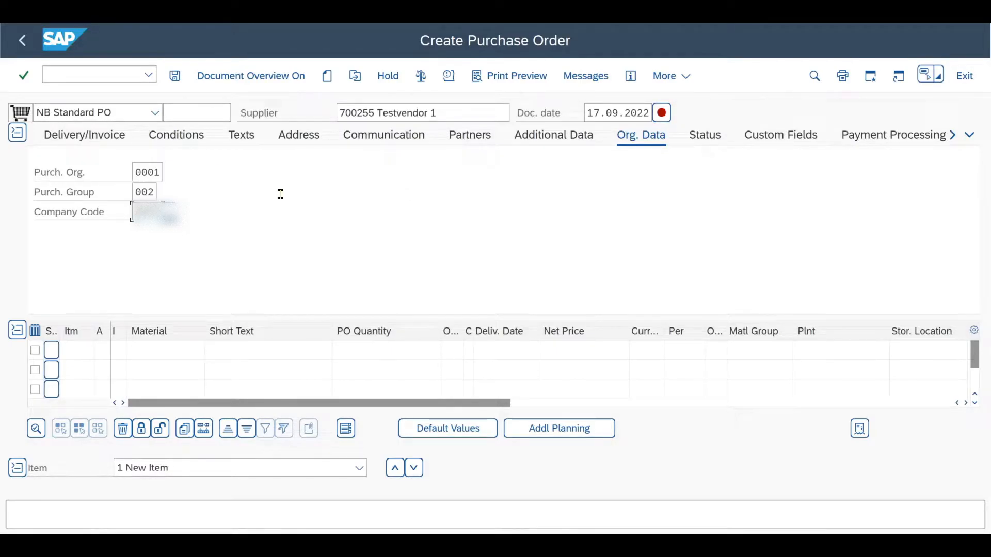
- Examine the payment terms in the header's delivery and invoice data against the selected supplier
left_click(78, 137)
left_click(152, 173)
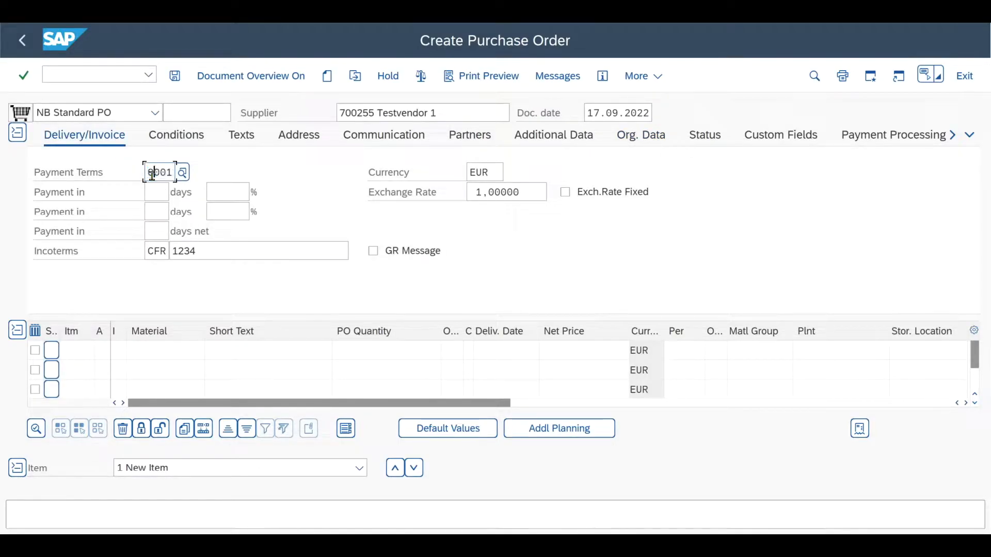
left_click_drag(170, 173, 141, 179)
left_click(169, 178)
left_click(157, 170)
left_click_drag(175, 173, 141, 175)
left_click(150, 173)
left_click(160, 174)
left_click_drag(436, 112, 338, 112)
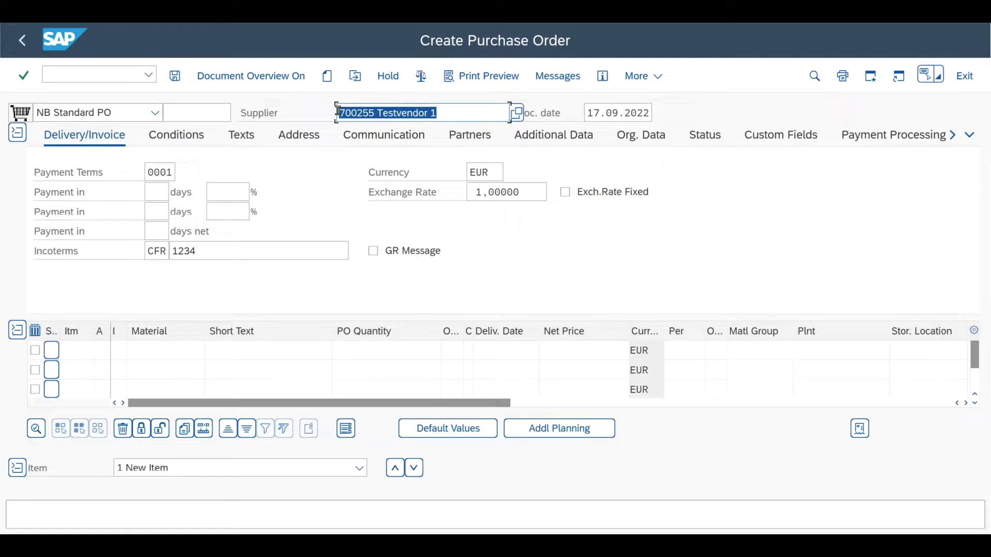
left_click(451, 114)
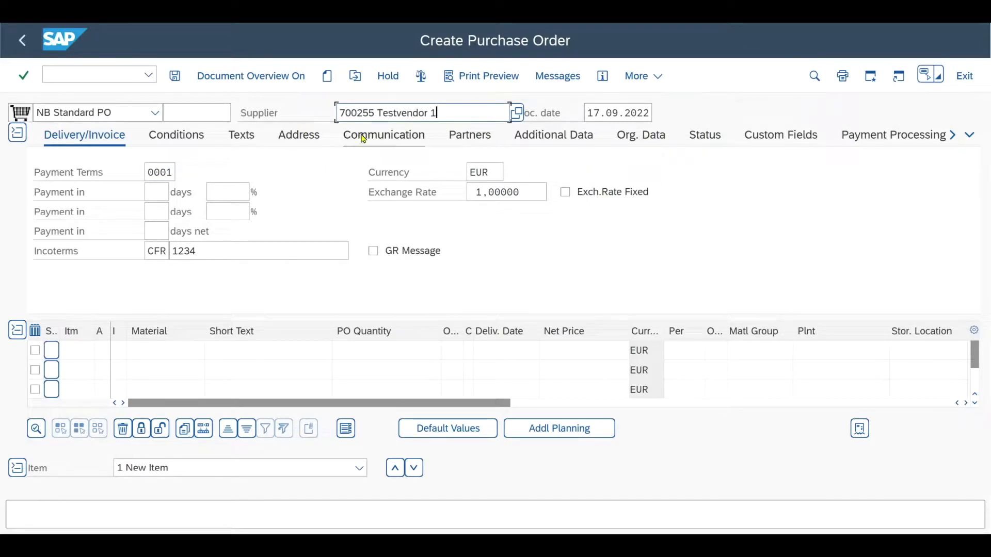
left_click_drag(172, 171, 138, 171)
left_click(167, 174)
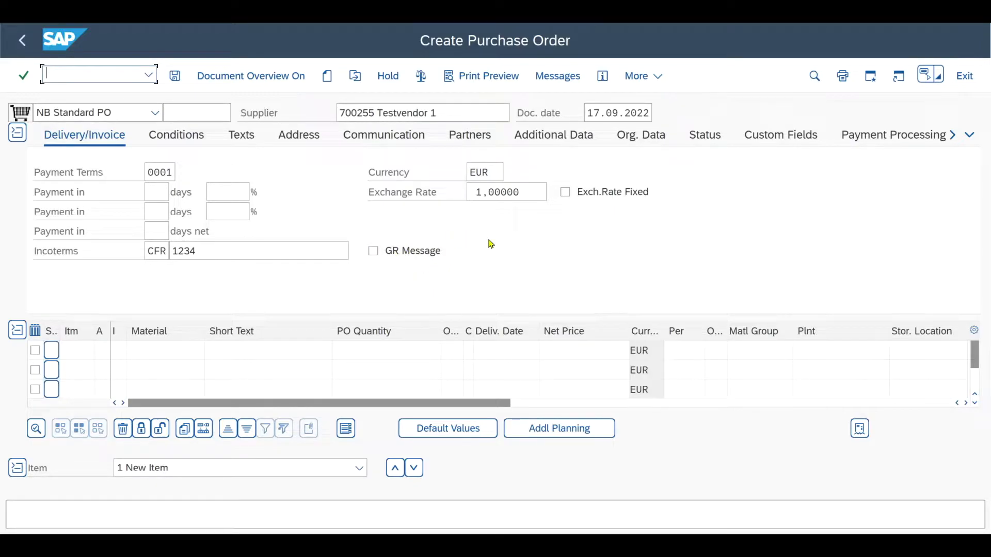
- Compare the header currency with the currency in the item lines
left_click(499, 172)
left_click_drag(499, 172, 470, 172)
left_click(495, 173)
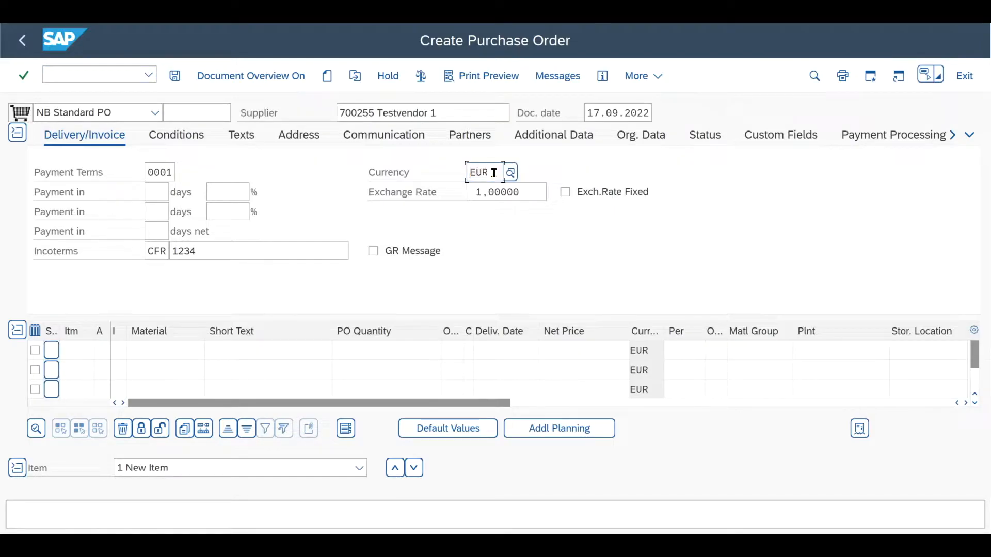
left_click_drag(469, 172, 488, 172)
left_click_drag(651, 353, 626, 370)
left_click_drag(494, 173, 465, 176)
left_click_drag(651, 353, 614, 349)
left_click_drag(659, 374, 627, 391)
left_click(651, 351)
- Review the header's pricing conditions, texts, supplier address and communication data
left_click(200, 139)
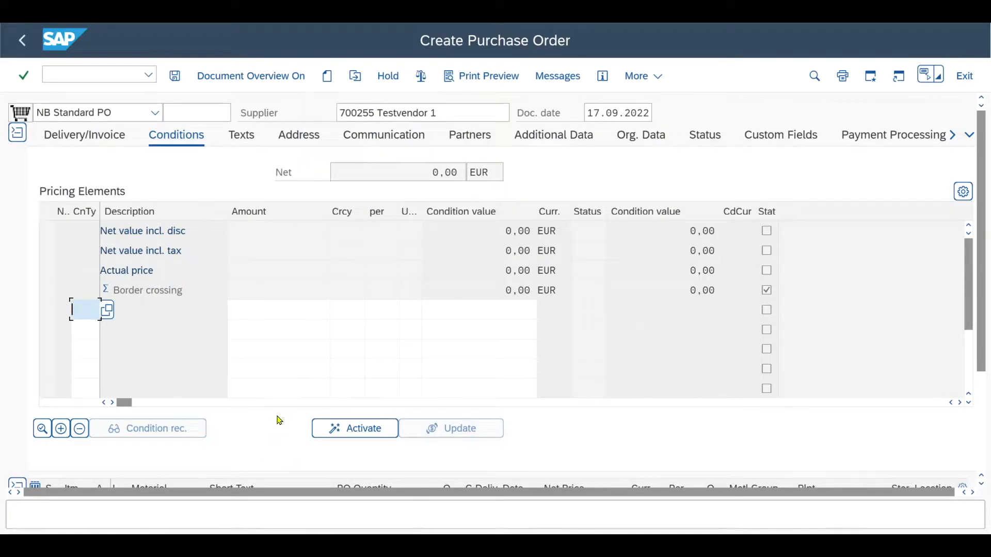
left_click(241, 135)
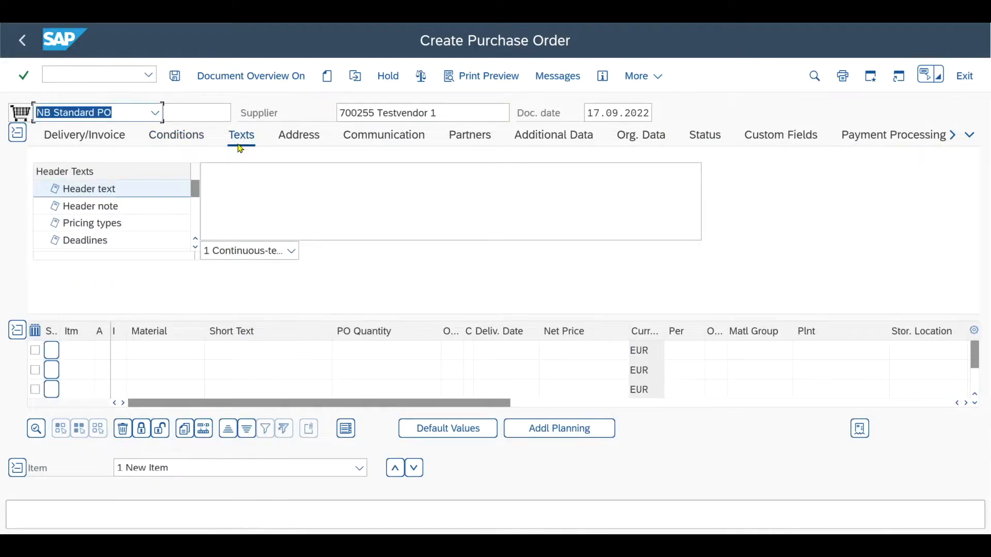
left_click(280, 180)
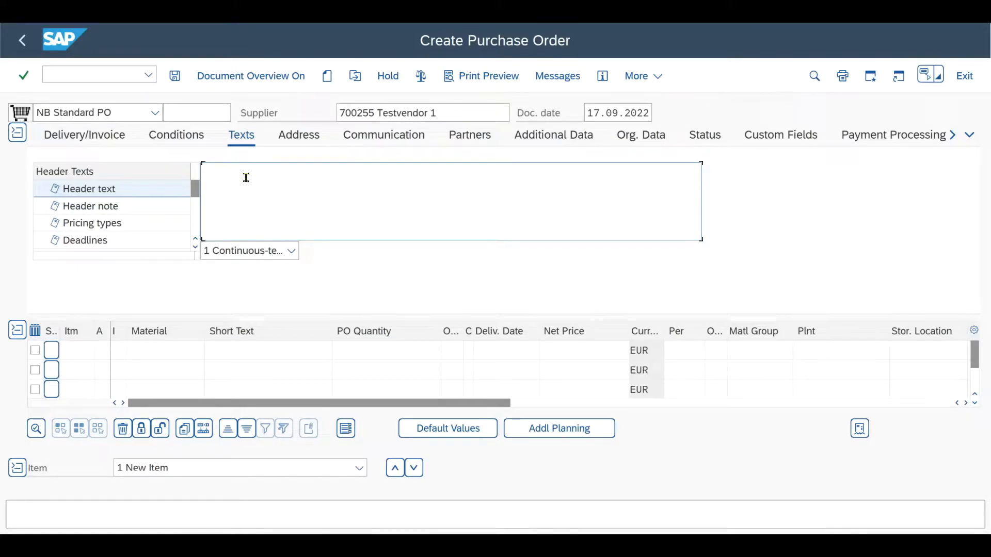
left_click(300, 136)
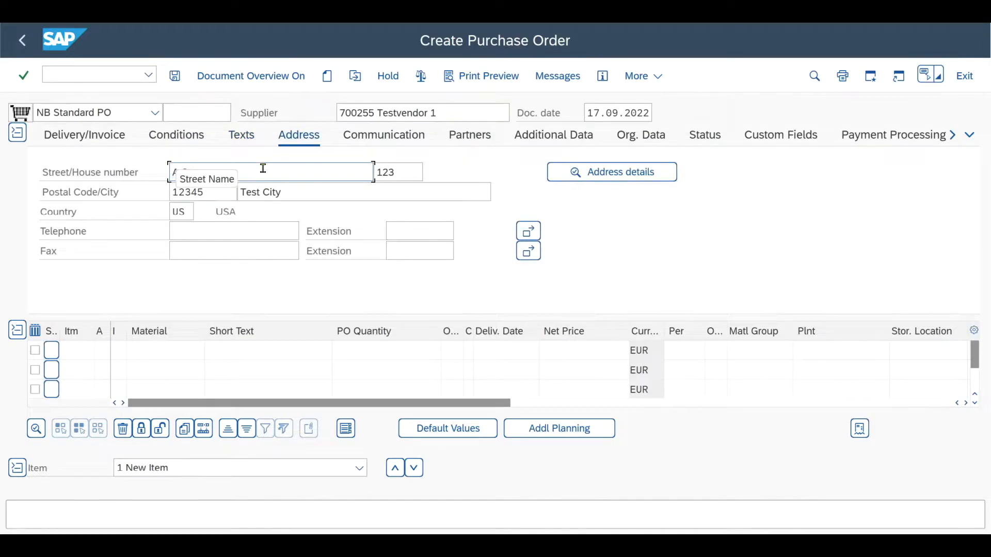
left_click(248, 193)
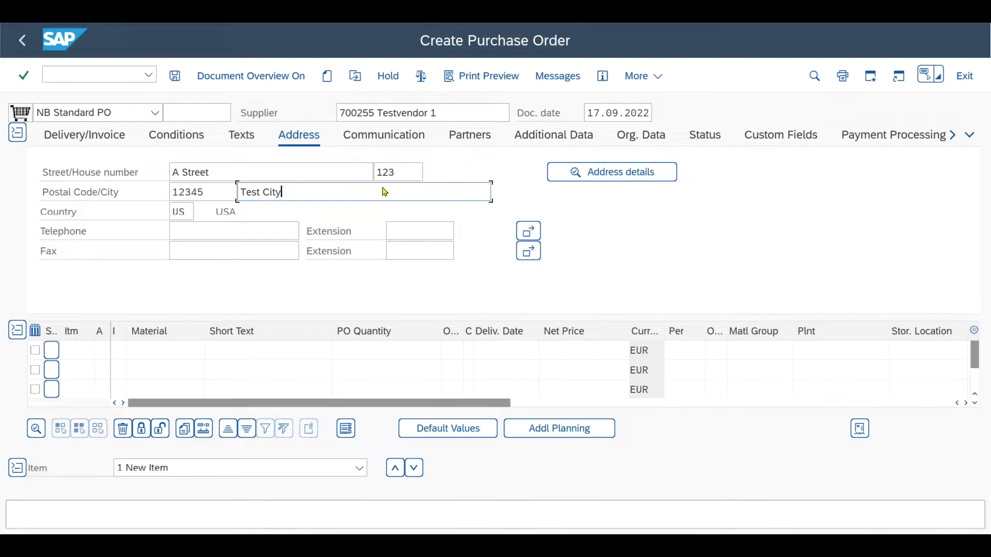
left_click(411, 136)
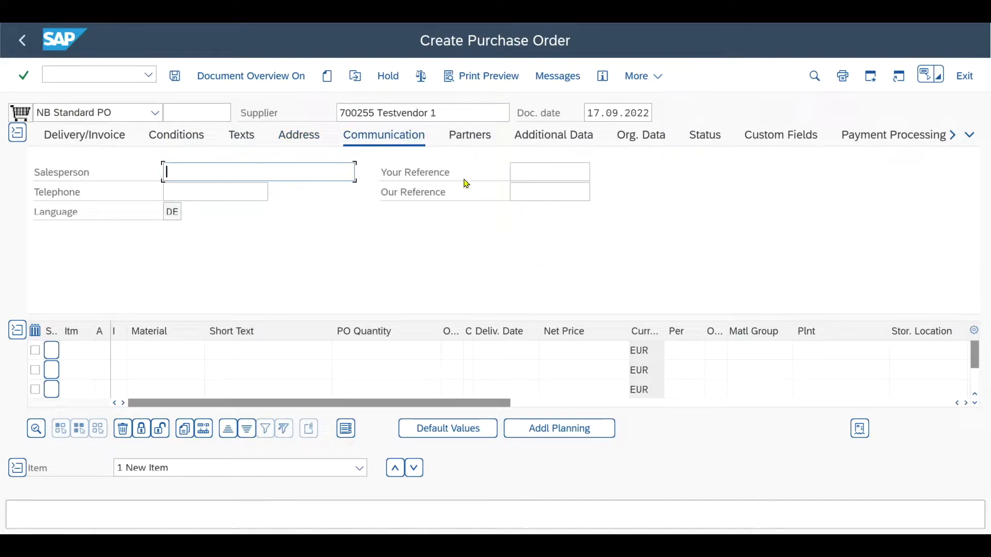
- Examine the order's partner list, comparing the vendor entry with the header supplier
left_click(481, 140)
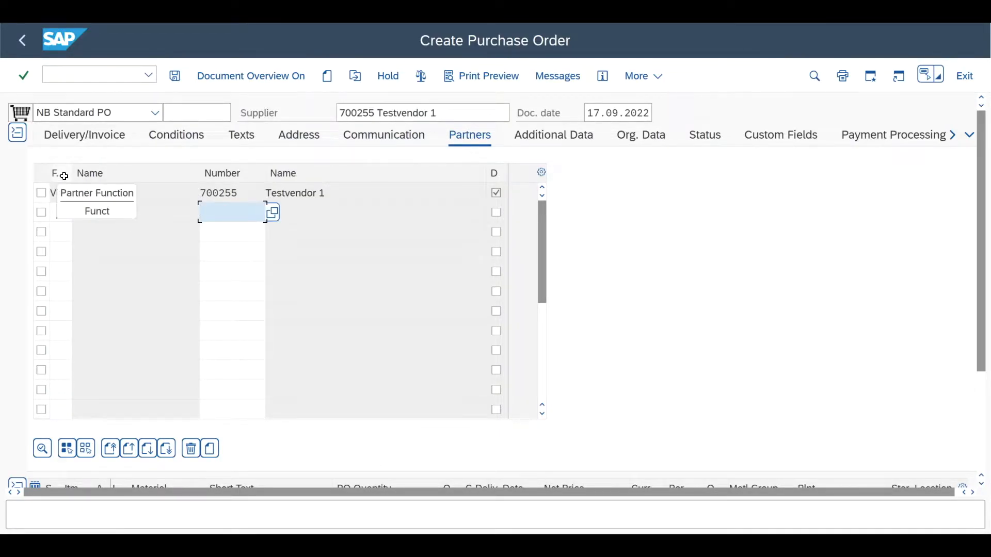
left_click(62, 192)
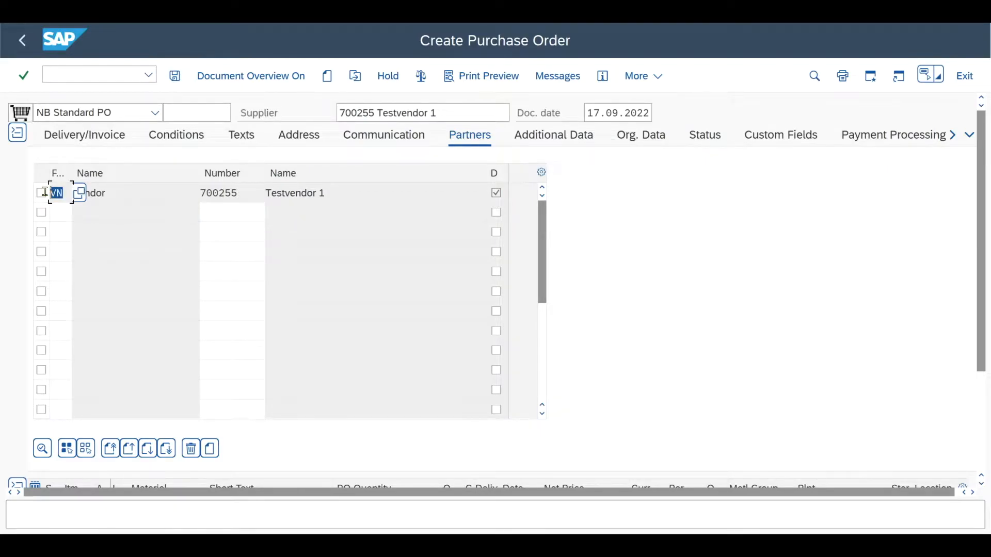
left_click_drag(437, 112, 312, 112)
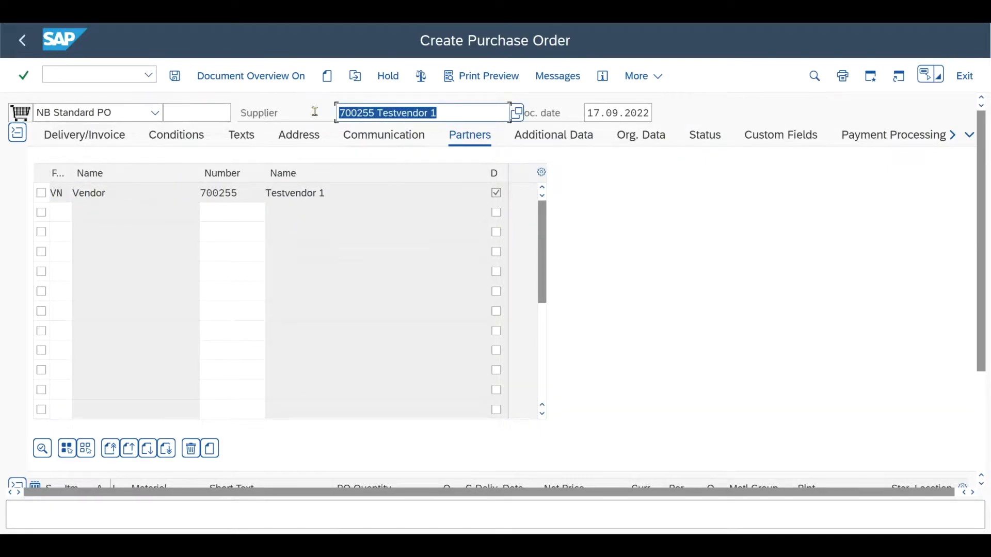
left_click_drag(251, 193, 197, 194)
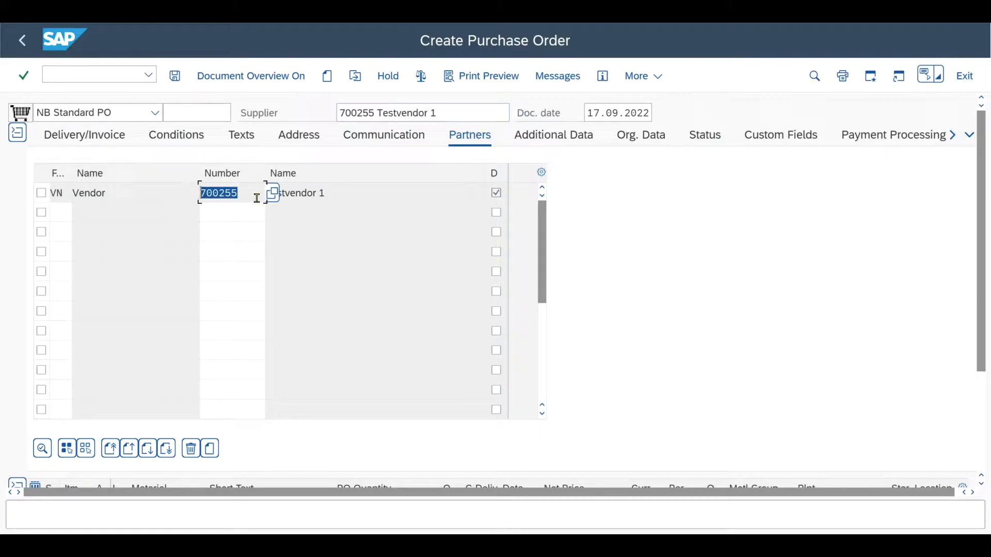
- Review the header's additional data, organizational data and the sending, delivery and invoicing status
left_click(551, 137)
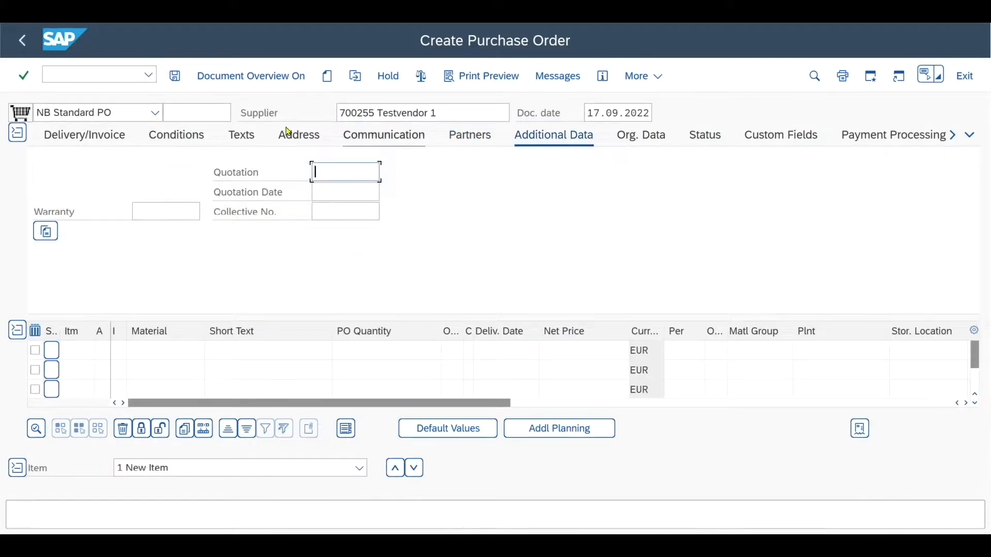
left_click(641, 136)
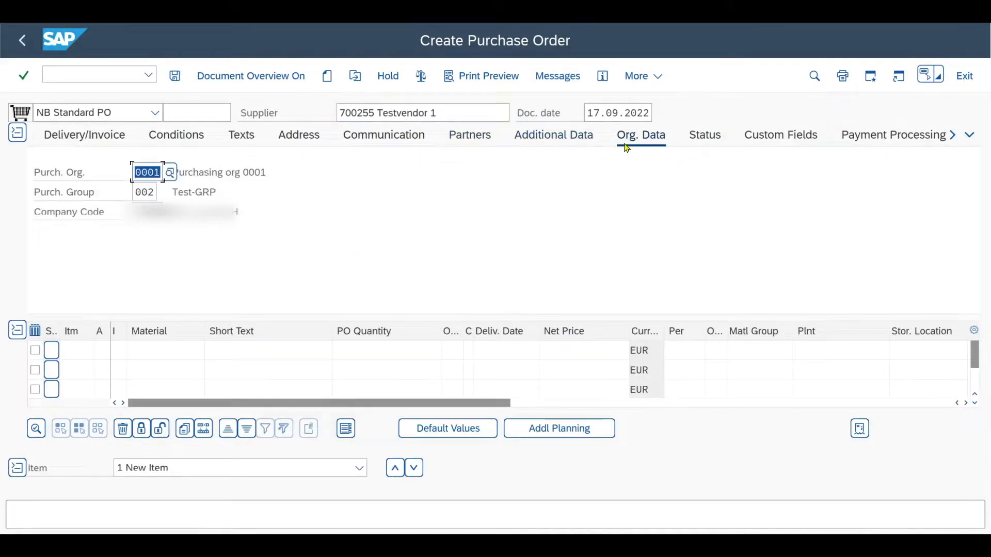
left_click(711, 137)
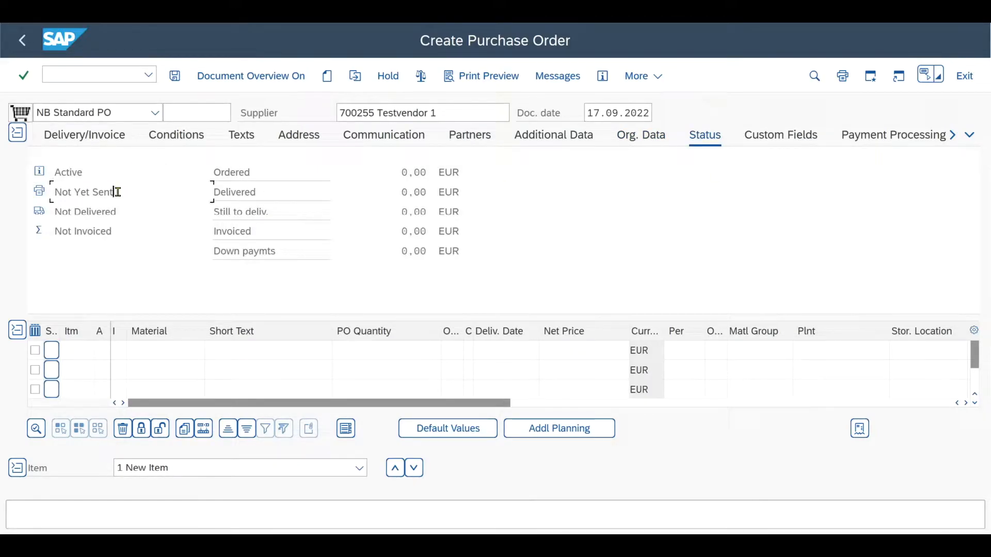
left_click_drag(115, 192, 57, 192)
left_click_drag(117, 212, 55, 212)
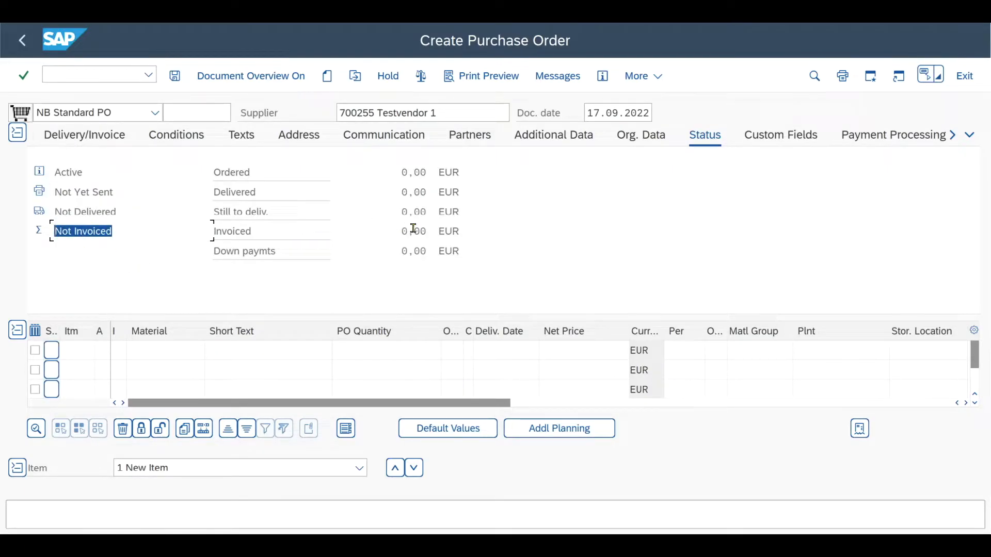
left_click(665, 209)
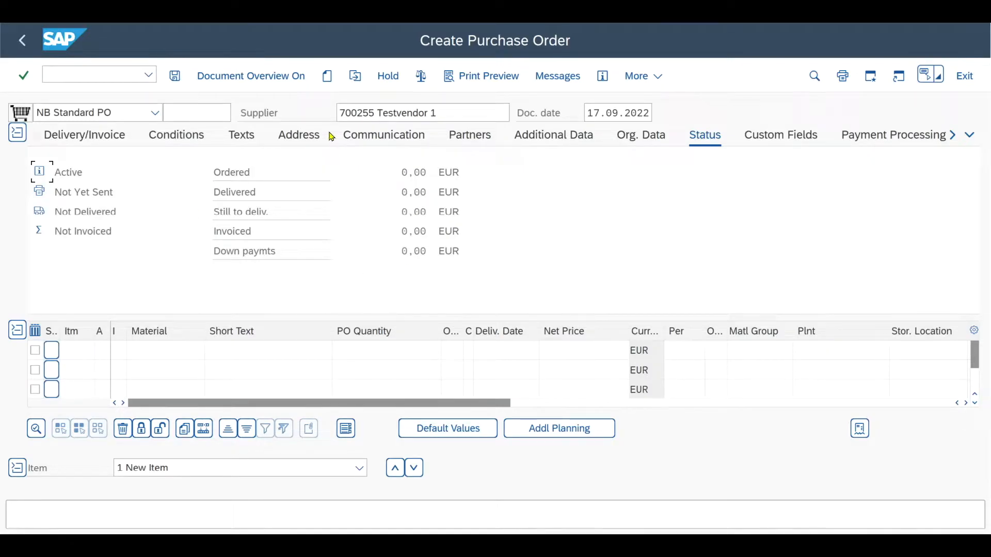
- Enter material 672 with the short text "This is a text" in the first item line
left_click(153, 349)
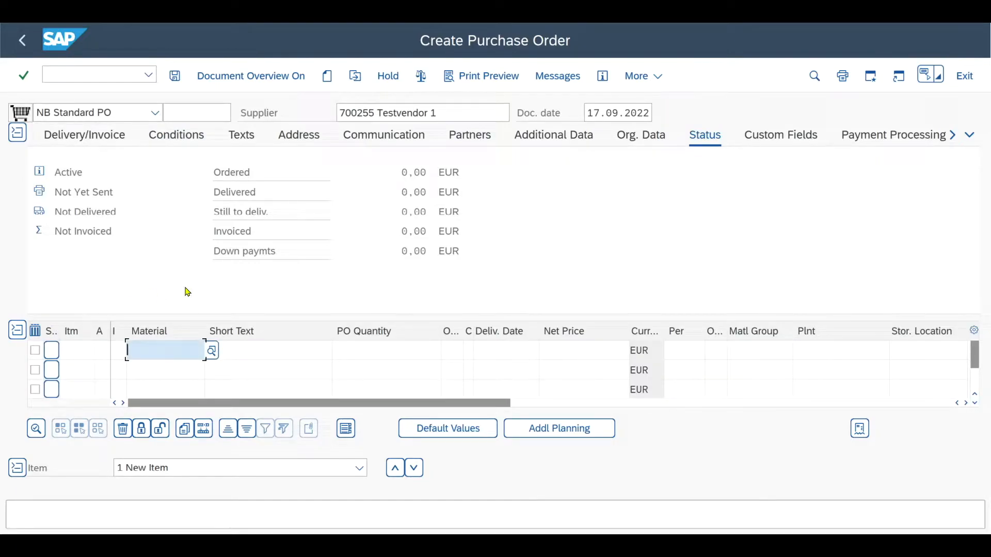
type("672")
left_click(184, 435)
left_click(256, 349)
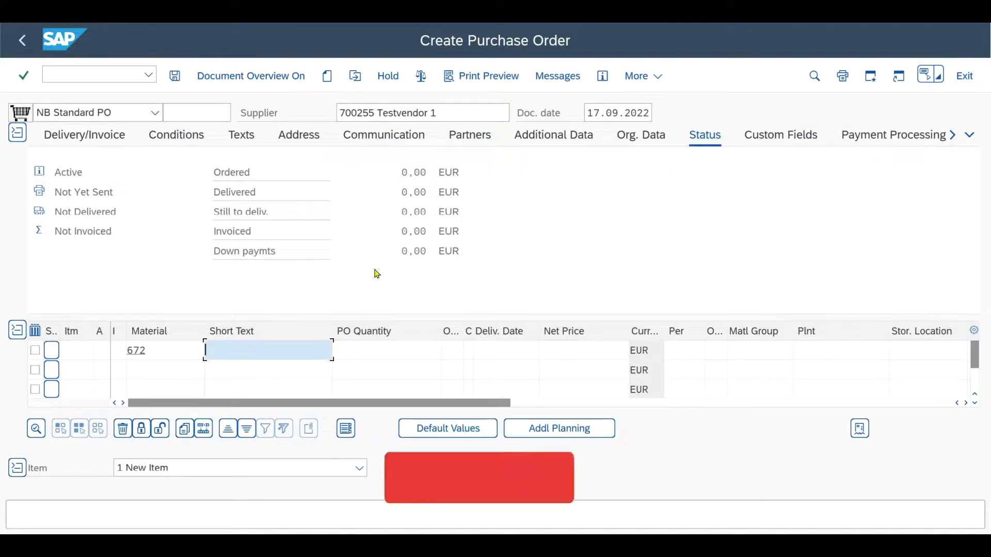
type("This is a text")
- Look over the first item's quantity, order unit, net price, material and short text fields
left_click(382, 349)
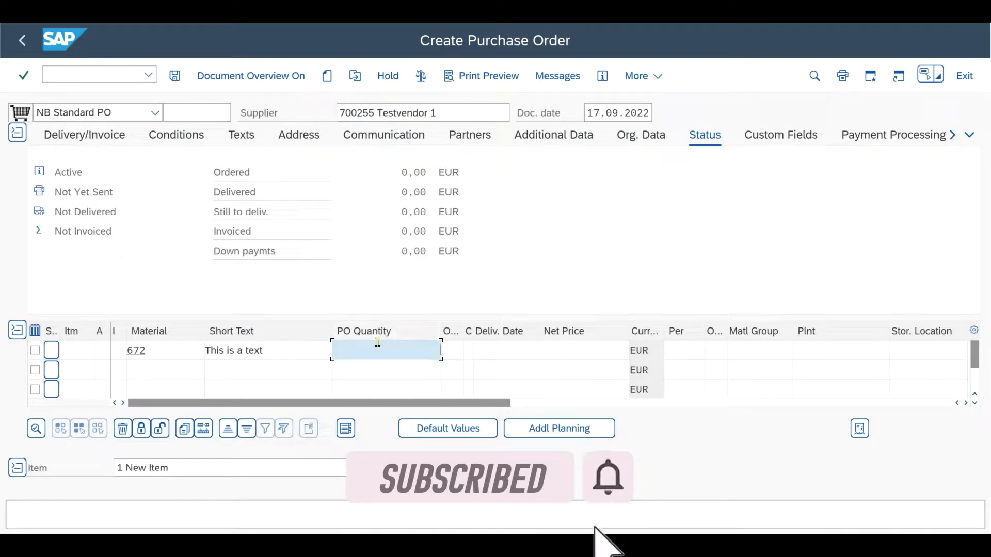
left_click(449, 349)
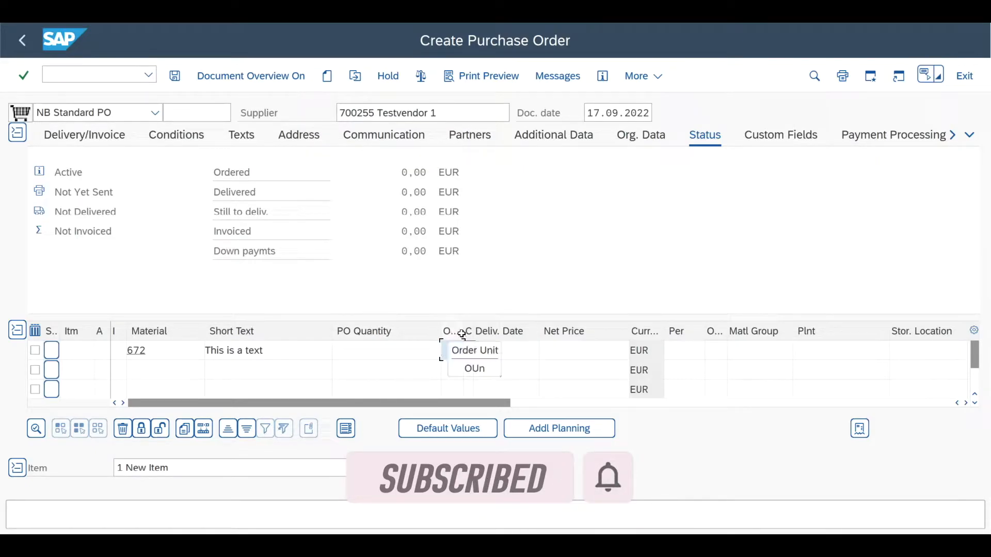
left_click(577, 349)
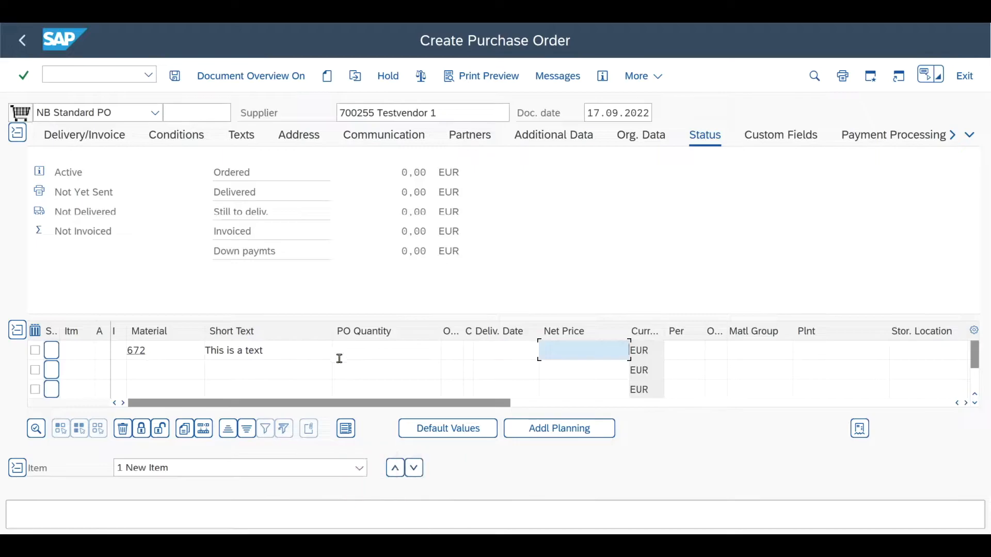
left_click_drag(178, 351, 123, 349)
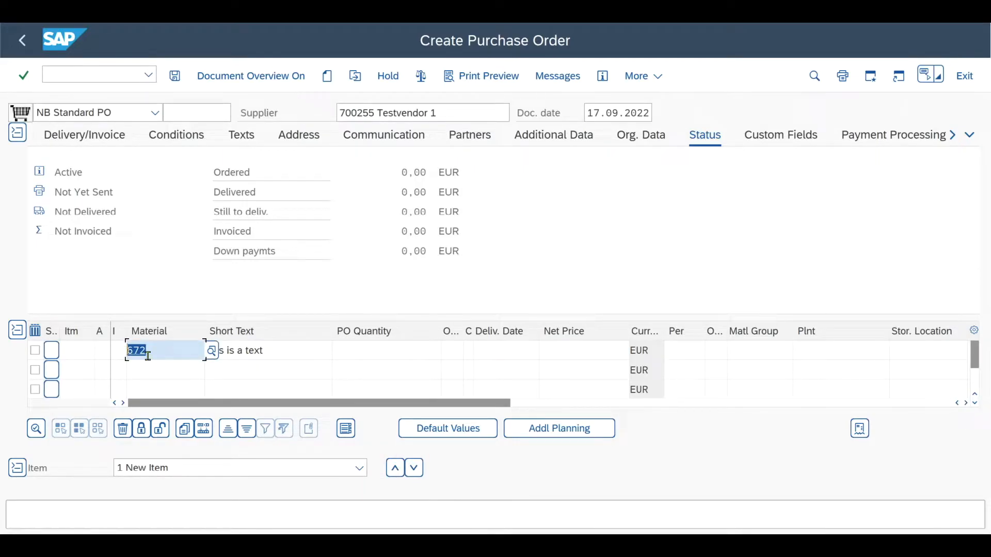
left_click(305, 351)
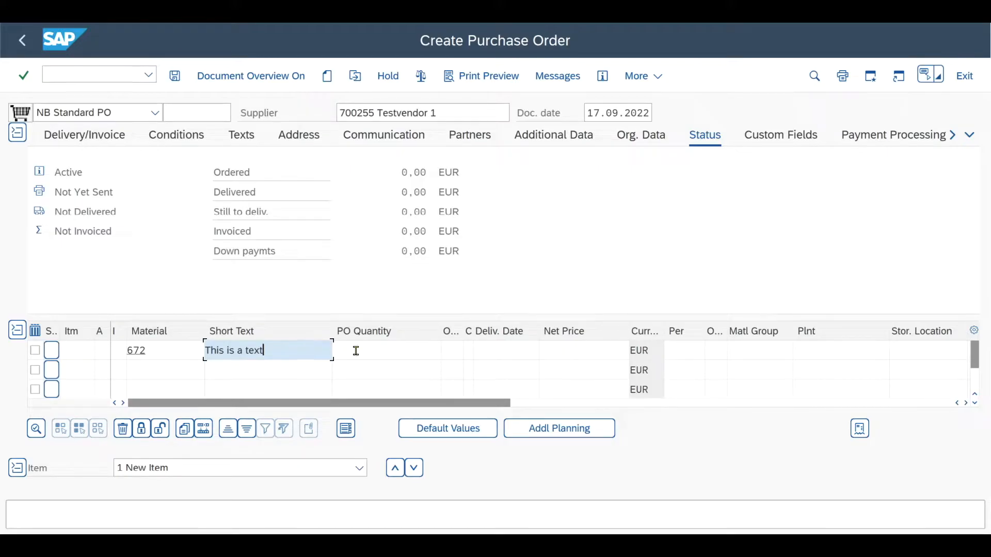
- Validate the first item line and set its plant to 0001
key("Return")
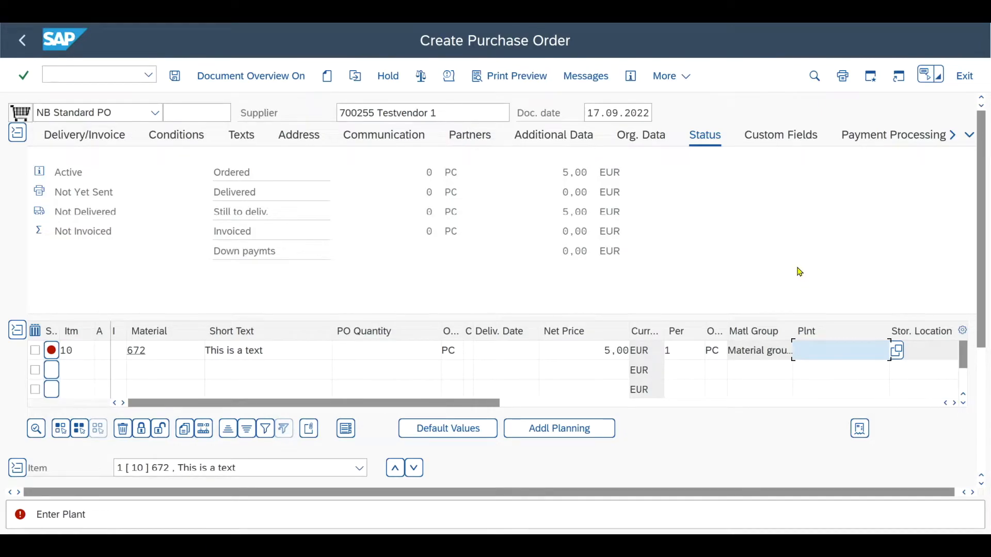
type("0001")
key("Return")
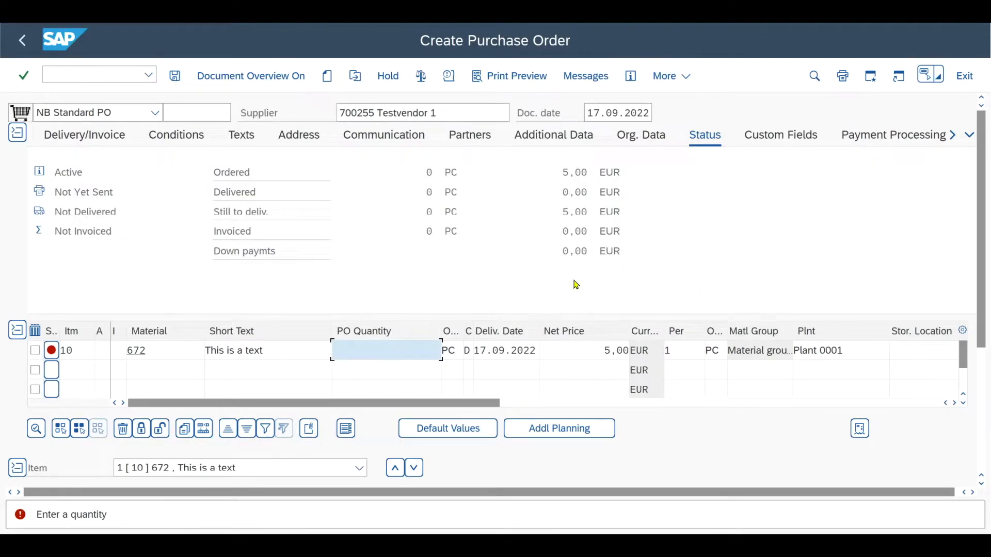
- Set the first item's PO quantity to 5 and its storage location to 0001, and validate the line
type("5")
key("Return")
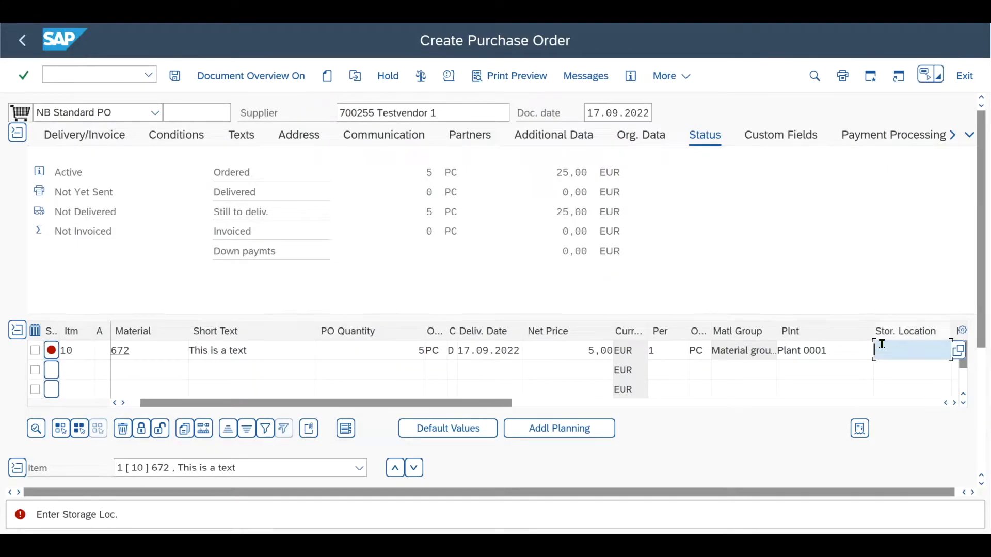
left_click(900, 349)
left_click(896, 372)
key("Return")
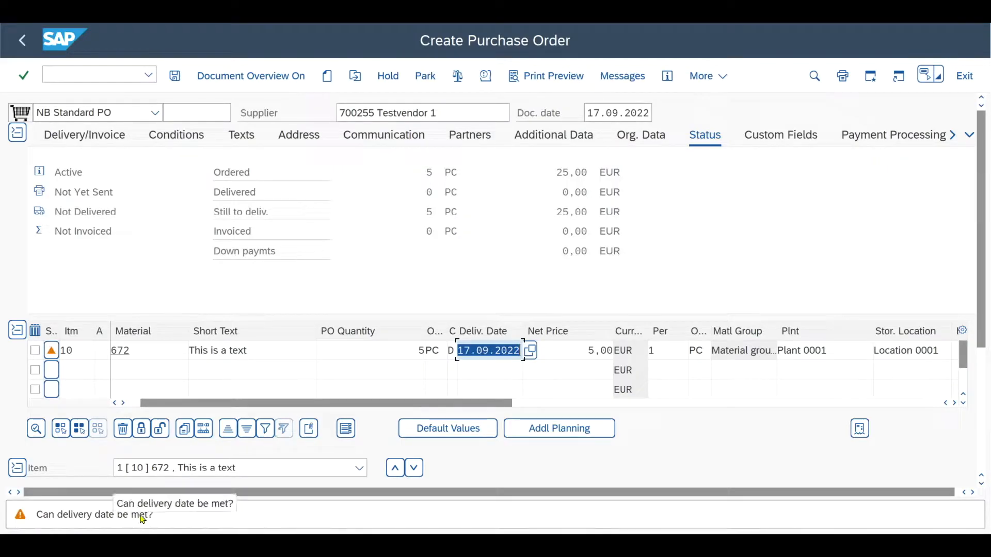
- Dismiss the delivery date warning and set the first item's delivery date to 22.09.2022
double_click(111, 516)
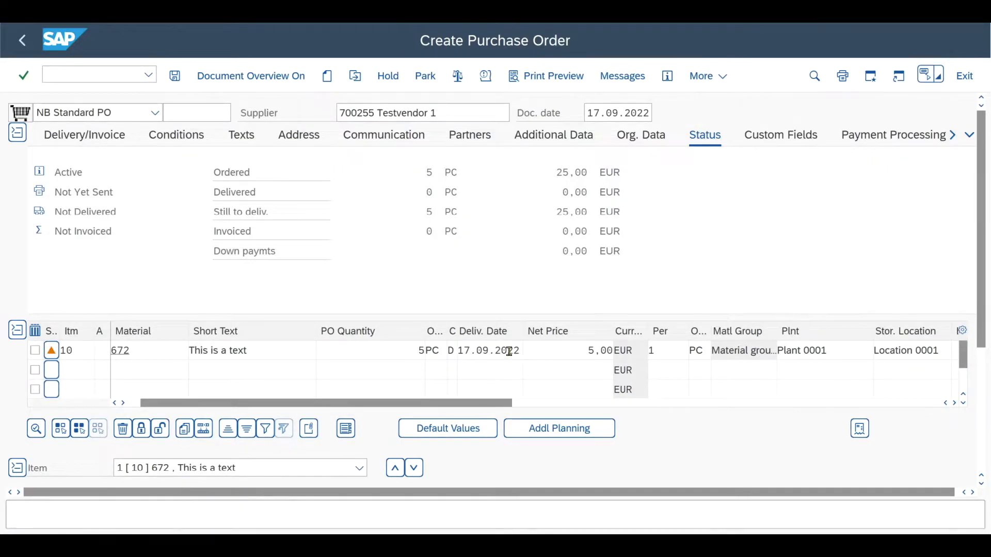
left_click(508, 349)
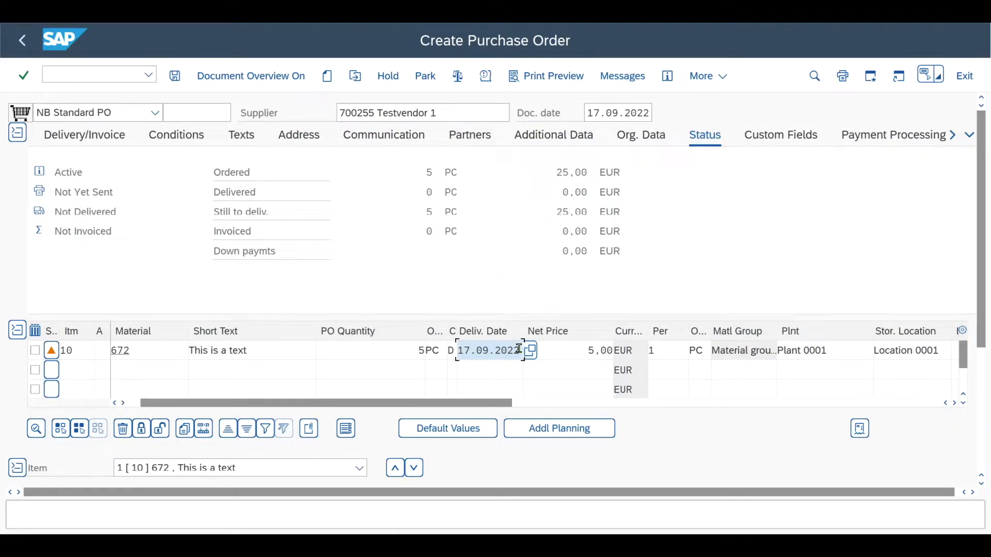
left_click_drag(518, 350, 457, 351)
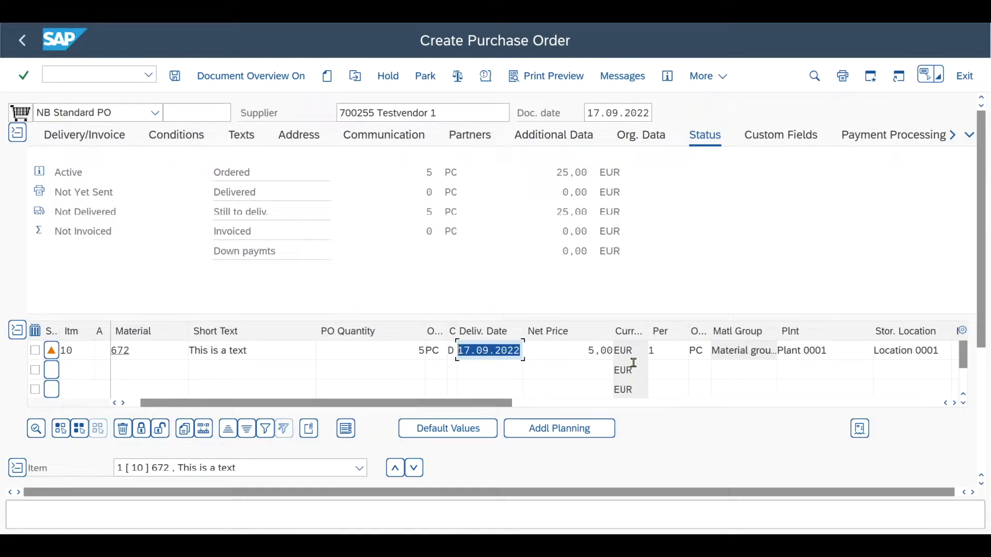
type("22.")
key("Return")
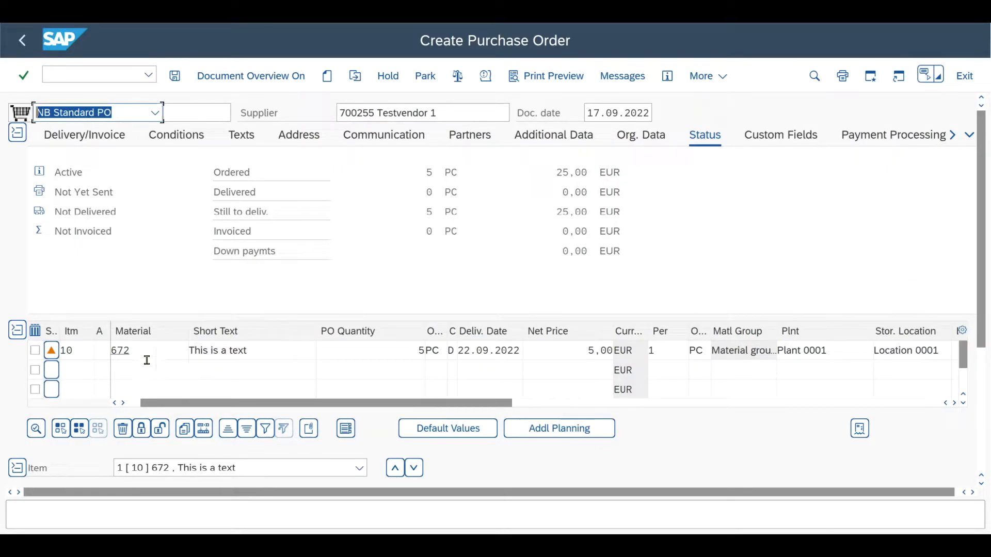
- Duplicate item 10 as a second line item and acknowledge the delivery date warning
left_click(35, 351)
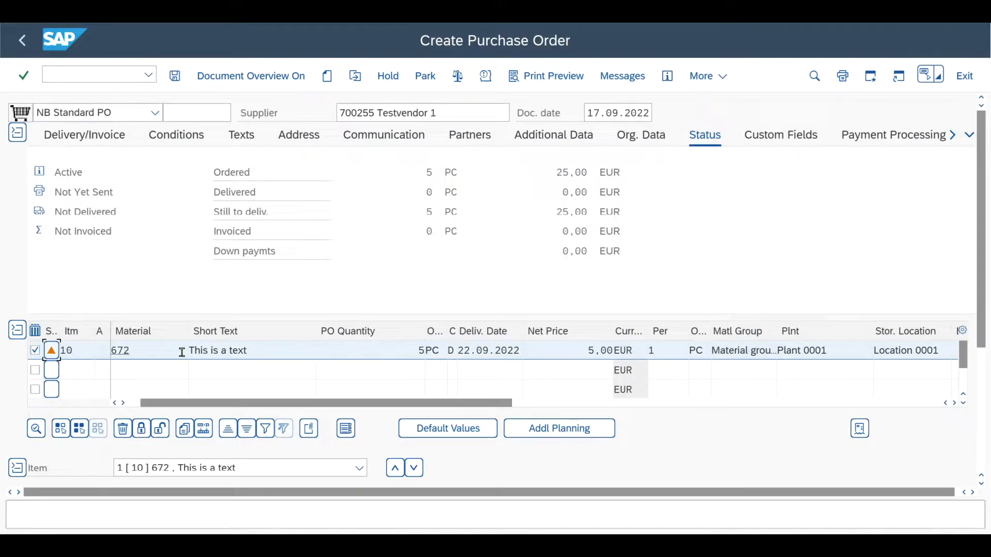
left_click(186, 433)
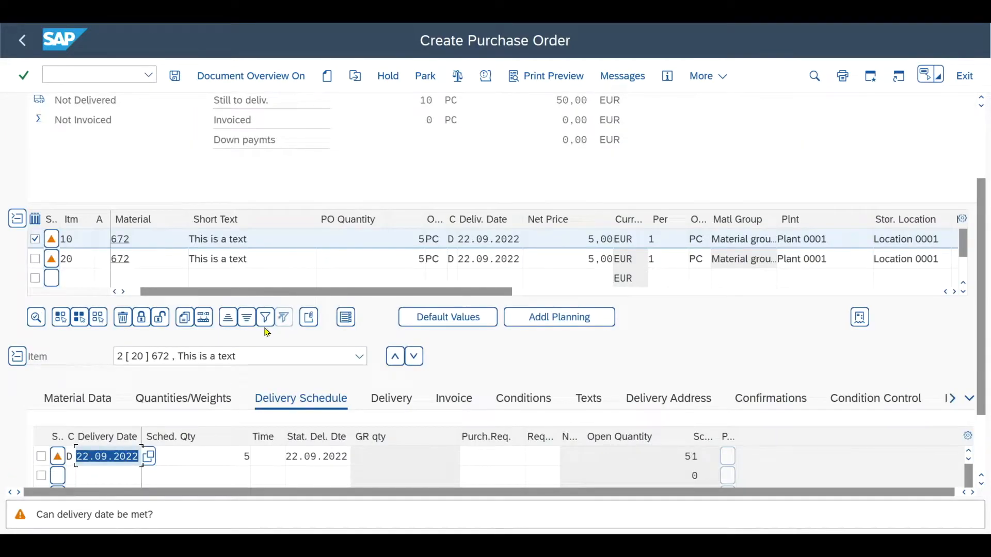
key("Return")
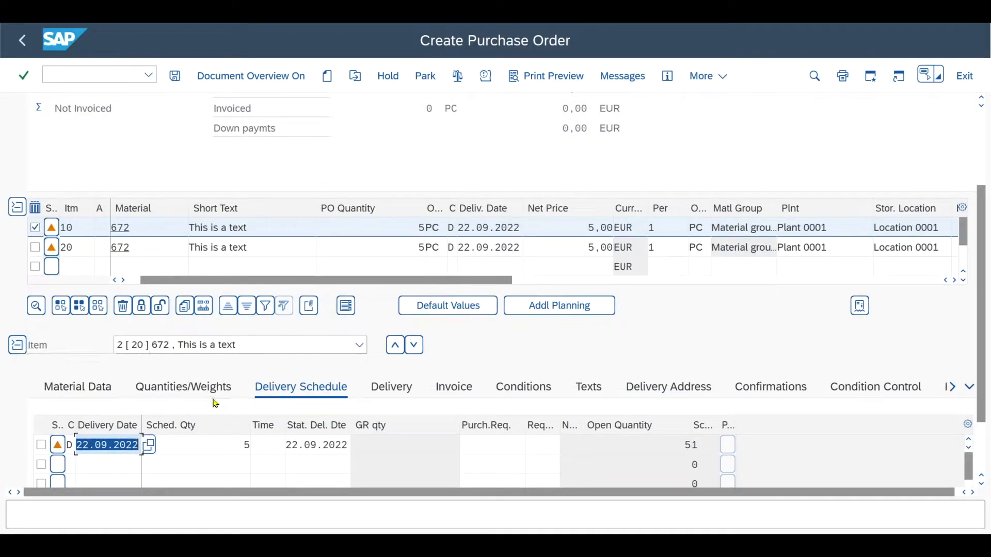
- Examine the material data of item 20, including its material group and vendor material fields
scroll(705, 396, "down", 3)
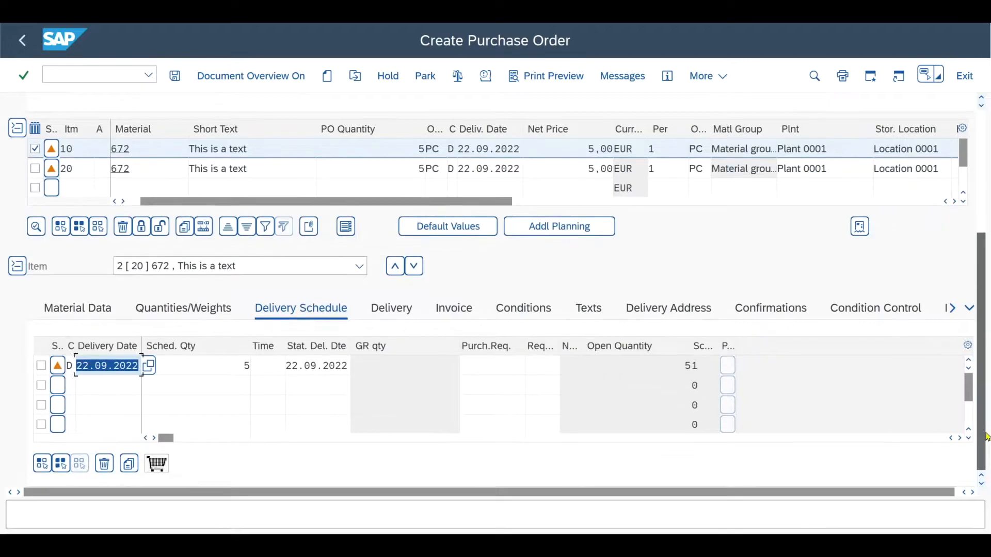
left_click(77, 309)
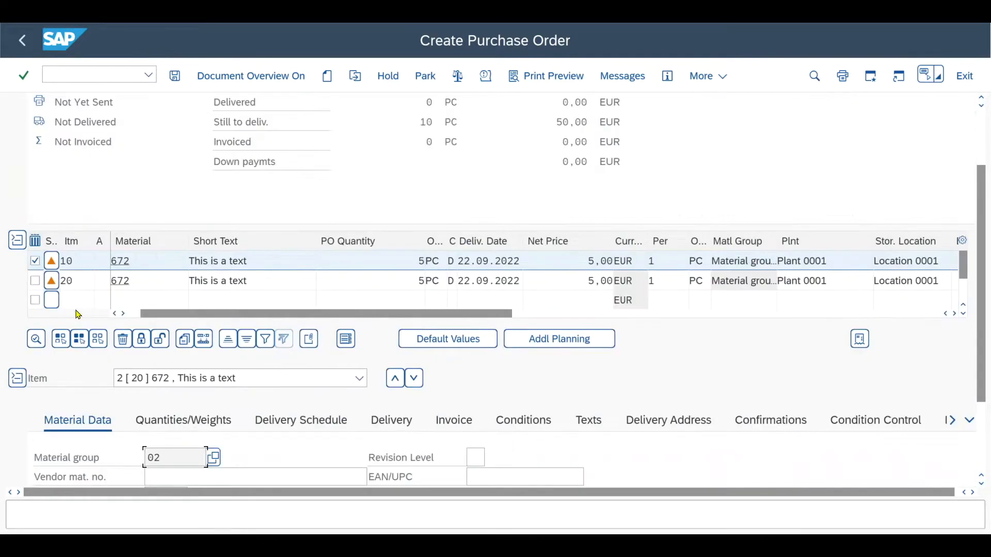
left_click_drag(169, 350, 115, 351)
left_click(178, 343)
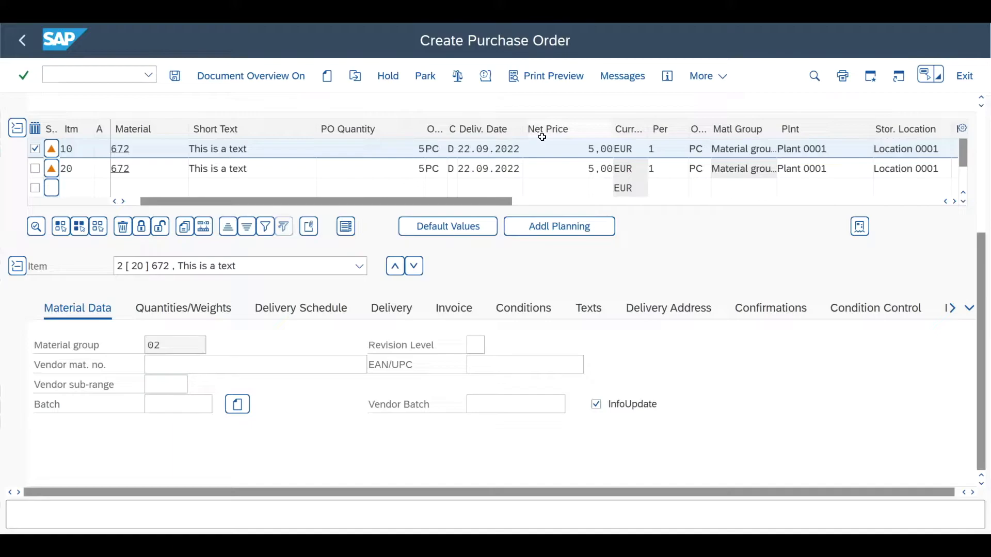
- Set the net price of both items, 10 and 20, to 6 EUR and validate the lines
left_click(592, 149)
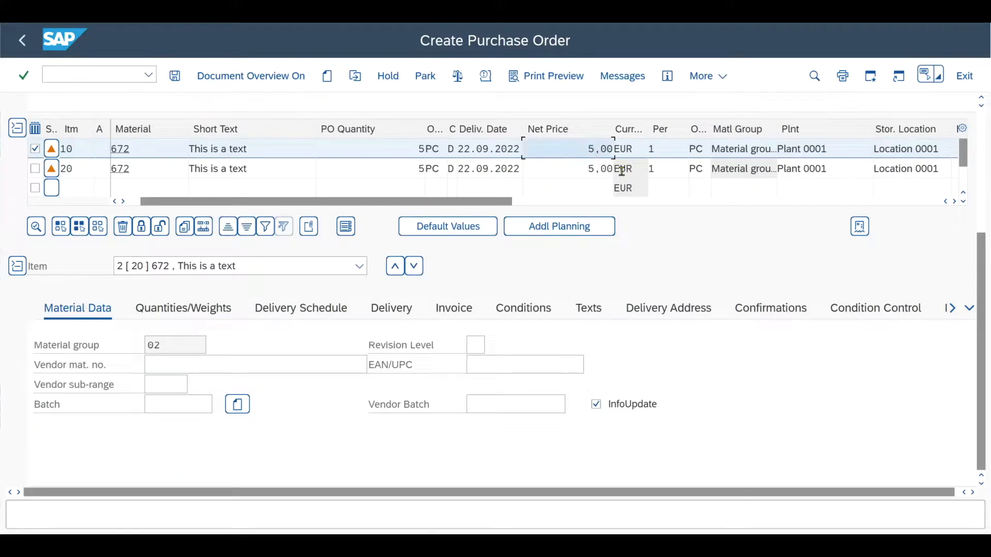
type("6")
left_click(592, 170)
type("6")
key("Return")
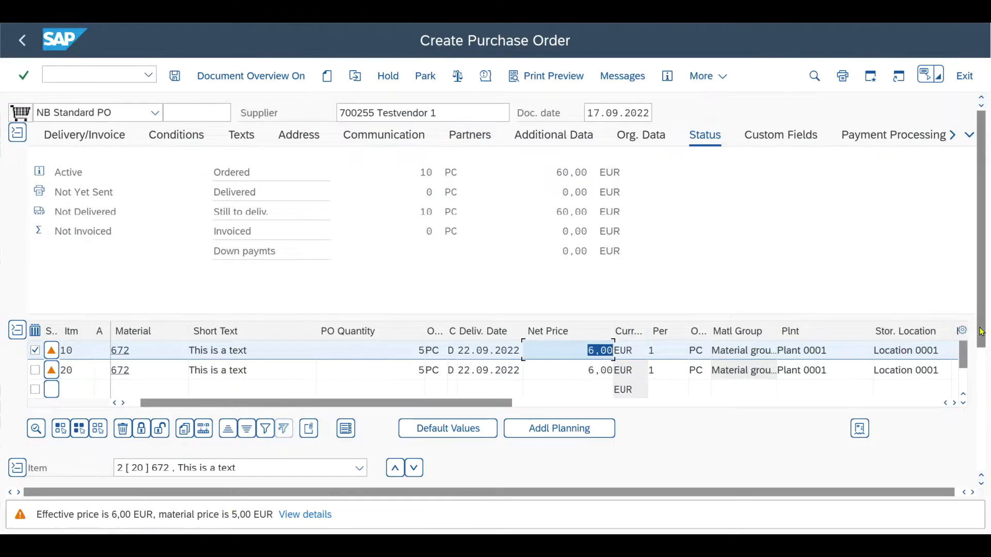
- Review item 20's quantities and weights, compare its PO quantity with the item overview, and check its delivery schedule
scroll(983, 333, "down", 4)
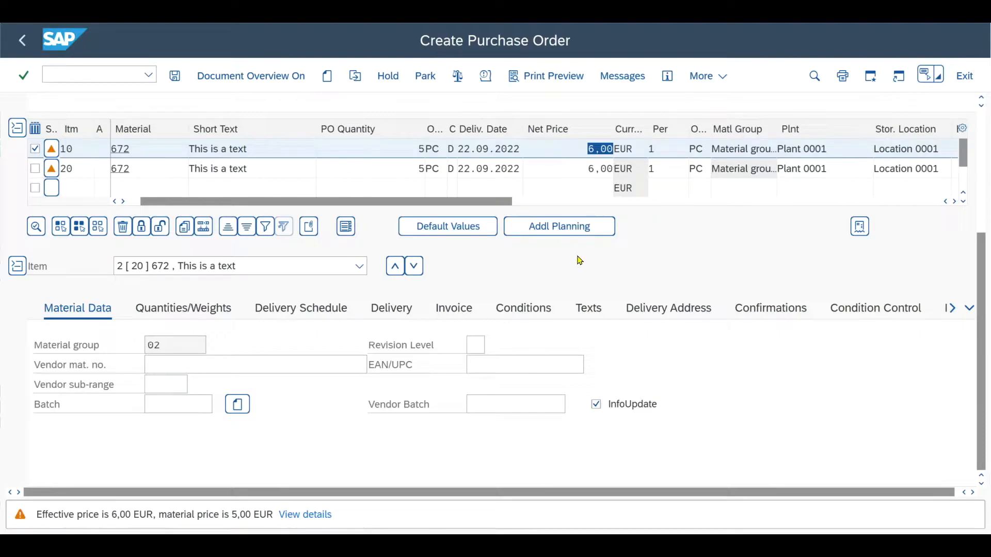
left_click(204, 315)
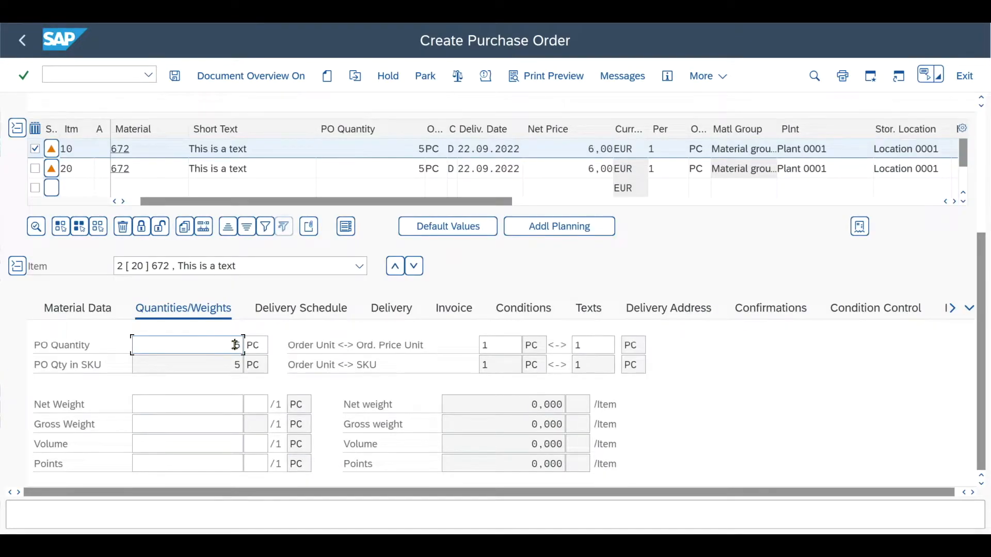
left_click(420, 148)
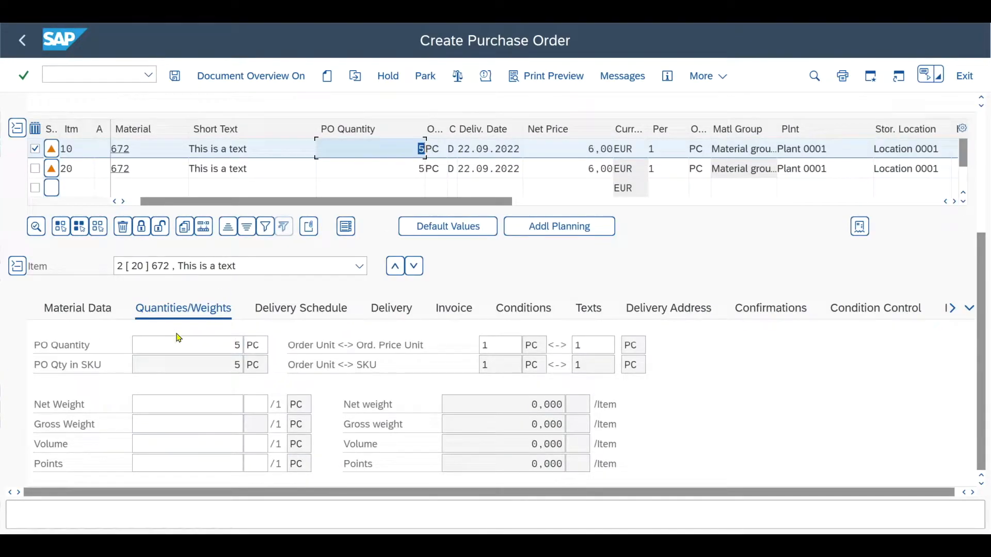
left_click(228, 344)
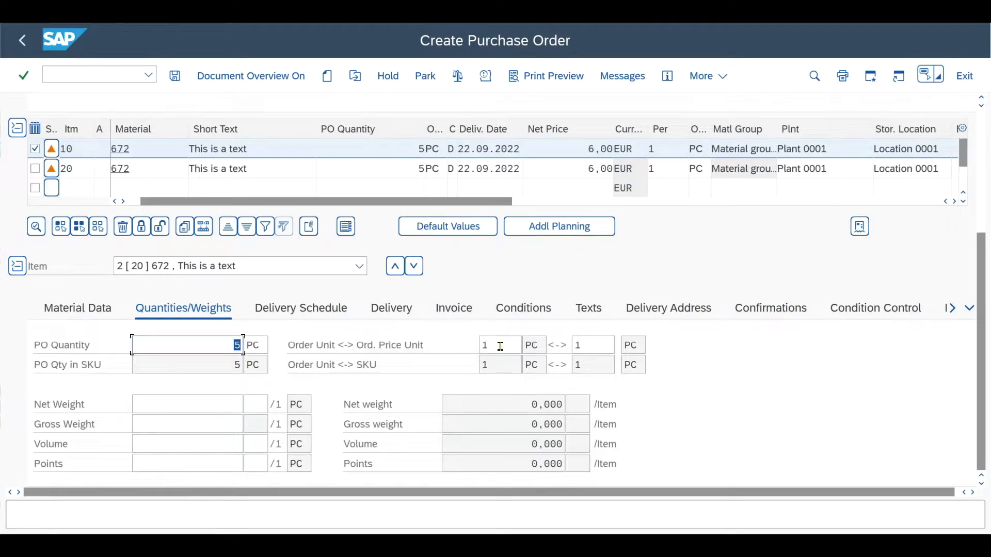
left_click(261, 308)
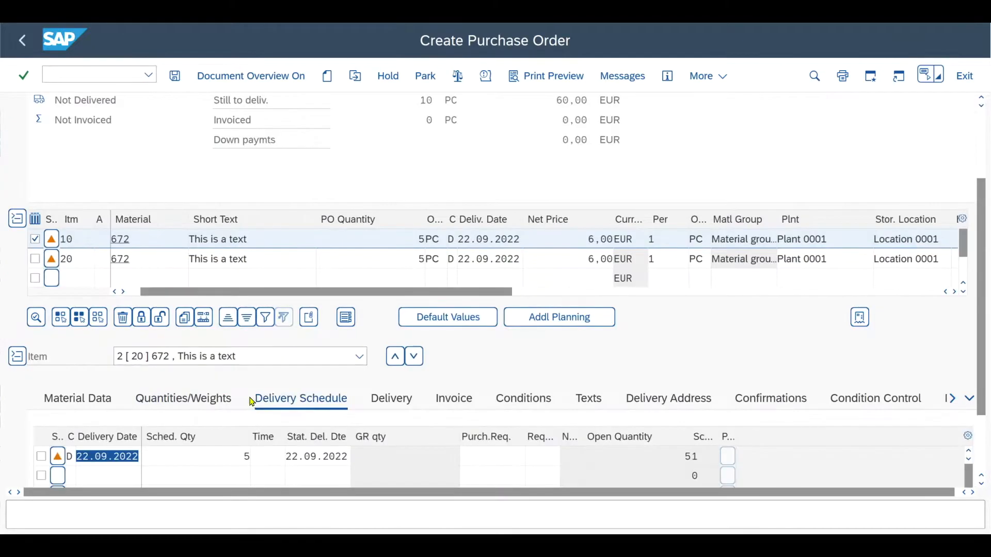
left_click_drag(986, 402, 986, 455)
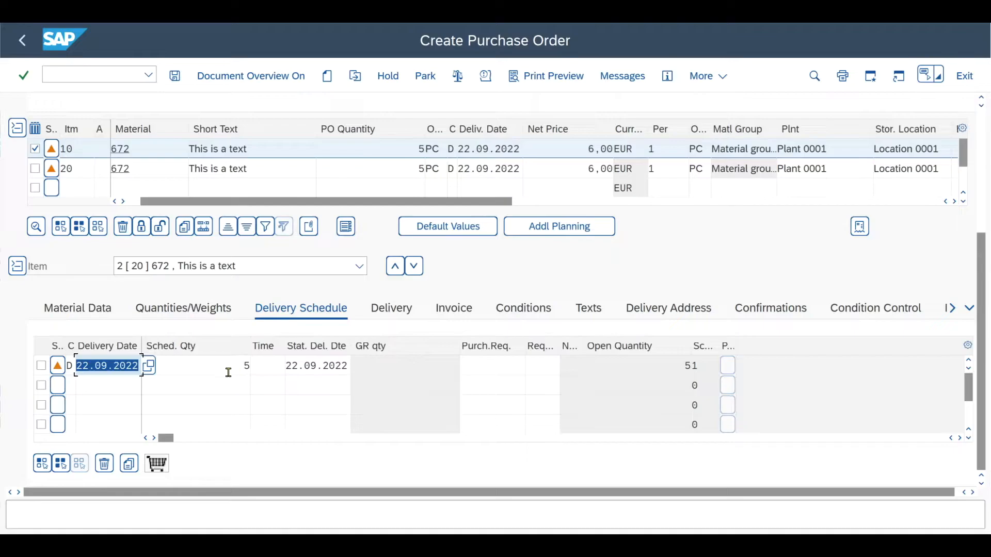
- Review item 20's delivery settings, including the over- and underdelivery tolerances, stock type options, planned delivery time and goods receipt indicators
left_click(407, 312)
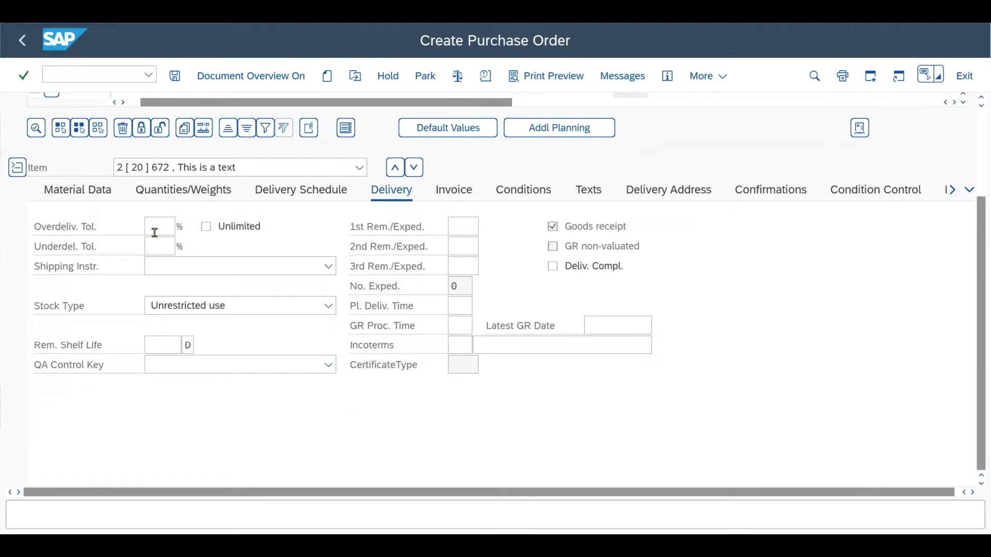
left_click(160, 223)
left_click(154, 246)
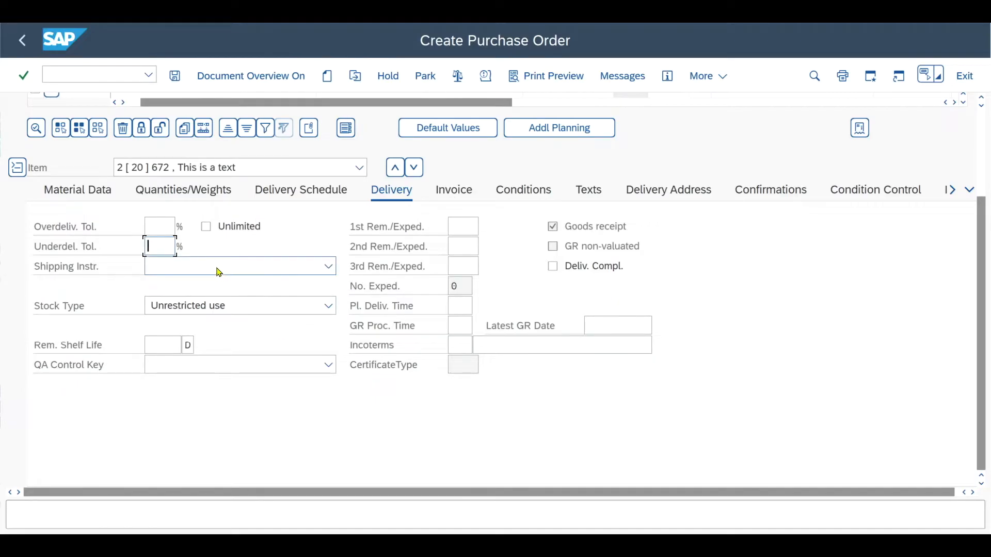
left_click(583, 382)
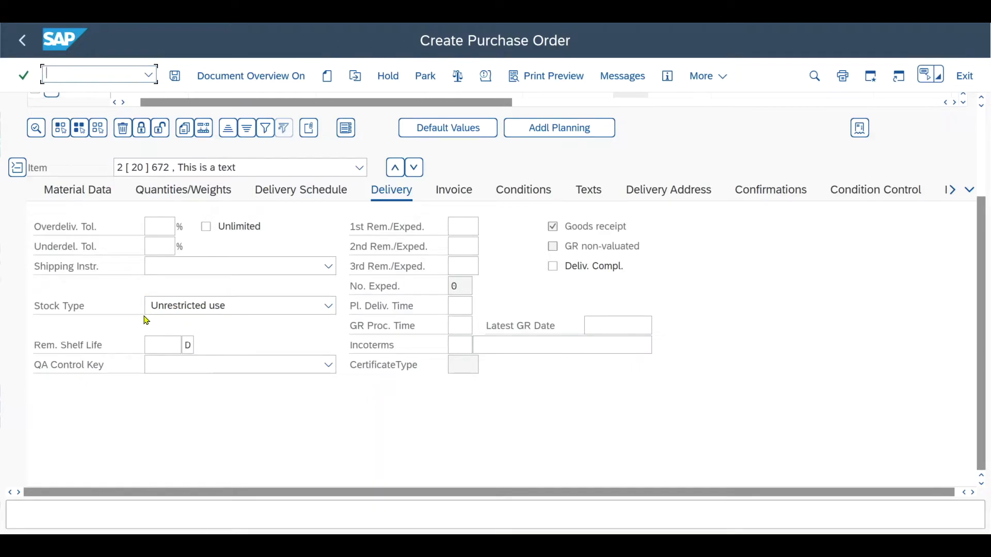
left_click(177, 309)
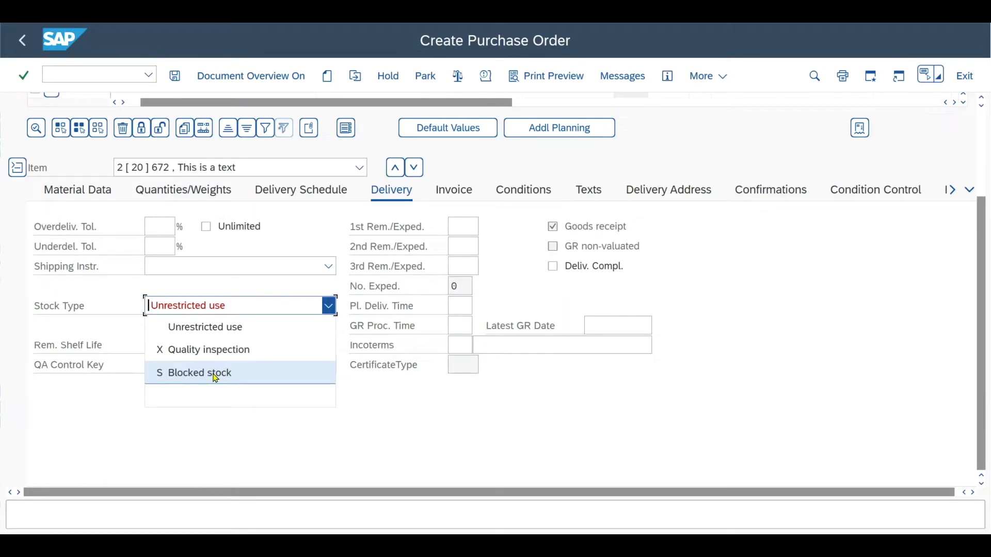
left_click(545, 273)
left_click(463, 305)
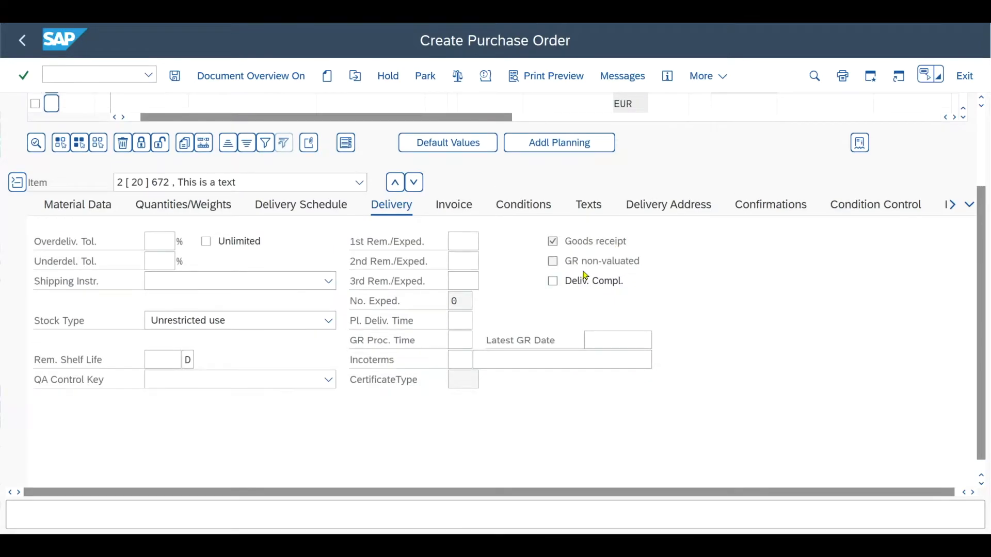
left_click(584, 263)
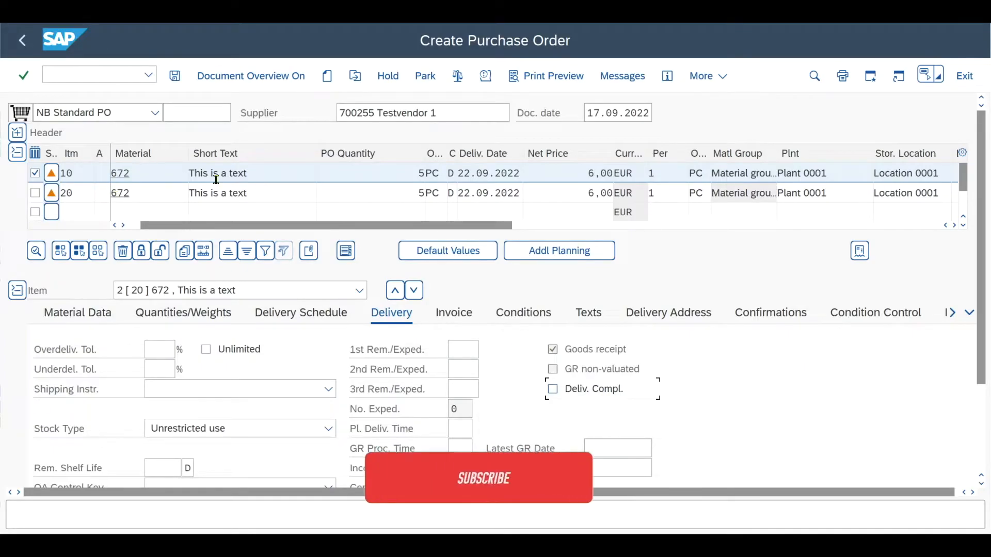
- Check item 20's invoice settings, and switch to Notepad to read the GR Based IV example's order total and delivery split
left_click(454, 313)
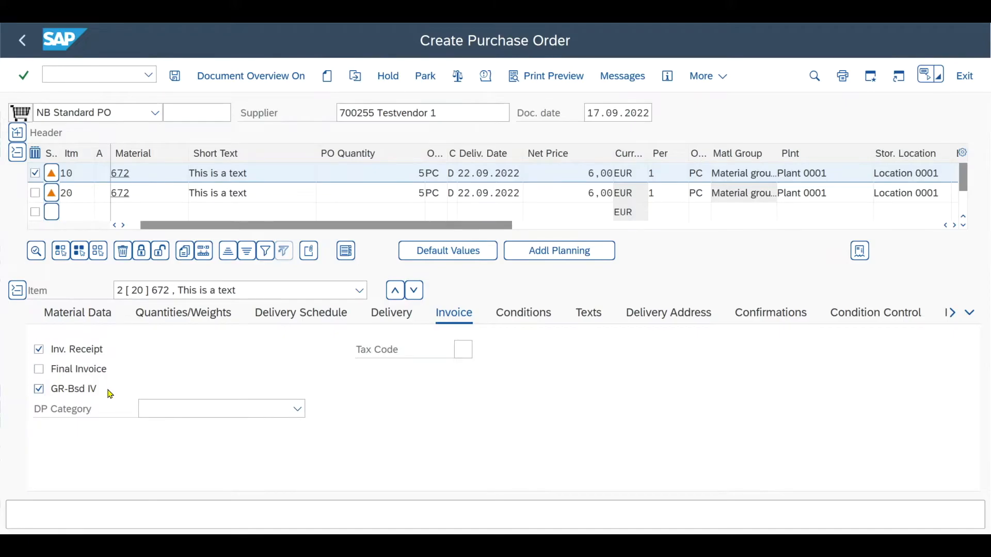
key("alt+Tab")
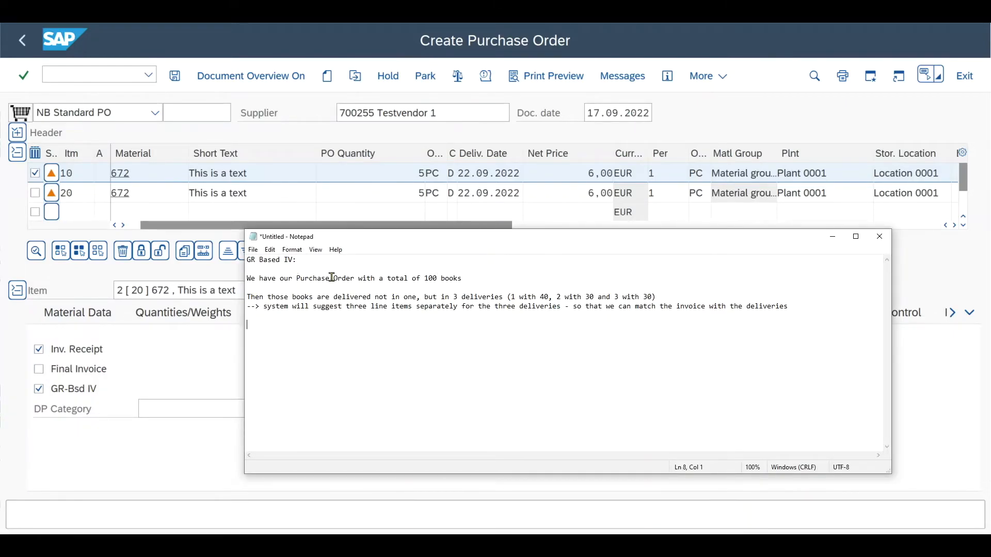
left_click_drag(472, 284, 411, 282)
left_click(375, 296)
left_click_drag(290, 295, 414, 297)
left_click(377, 297)
left_click_drag(549, 297, 514, 297)
left_click_drag(595, 298, 556, 297)
left_click_drag(653, 298, 614, 297)
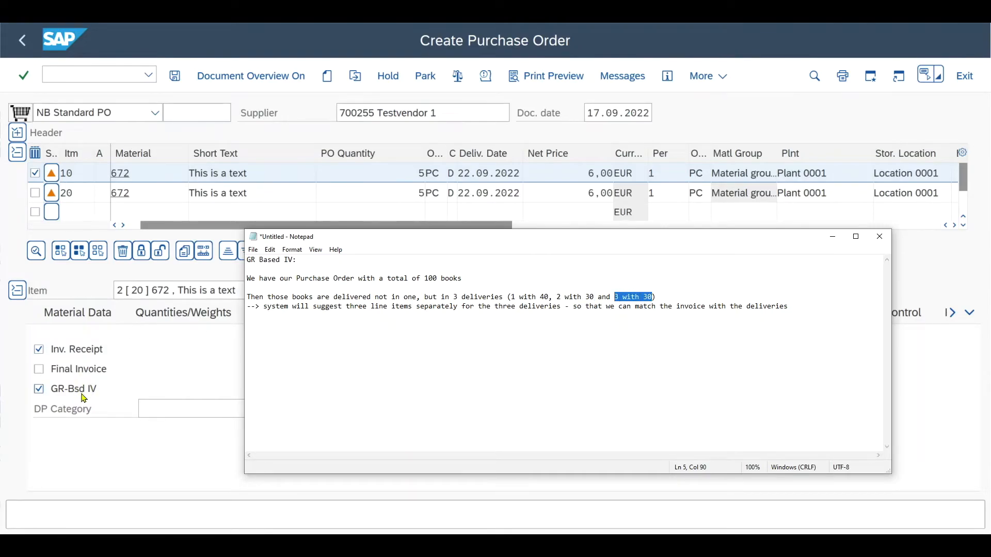
- Read the note's explanation of the suggested line items and of matching the invoice with the deliveries
left_click(322, 306)
left_click_drag(322, 306, 459, 309)
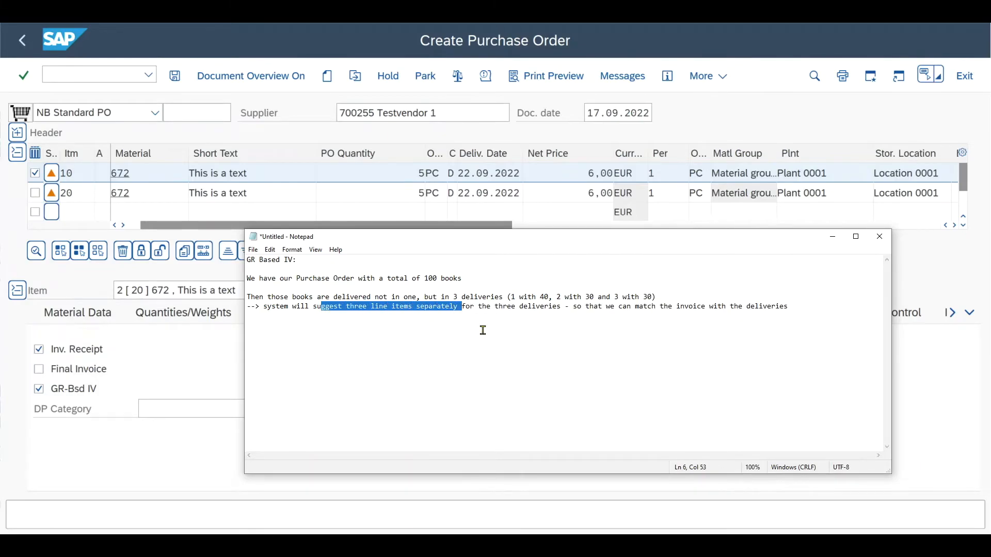
left_click_drag(561, 307, 494, 307)
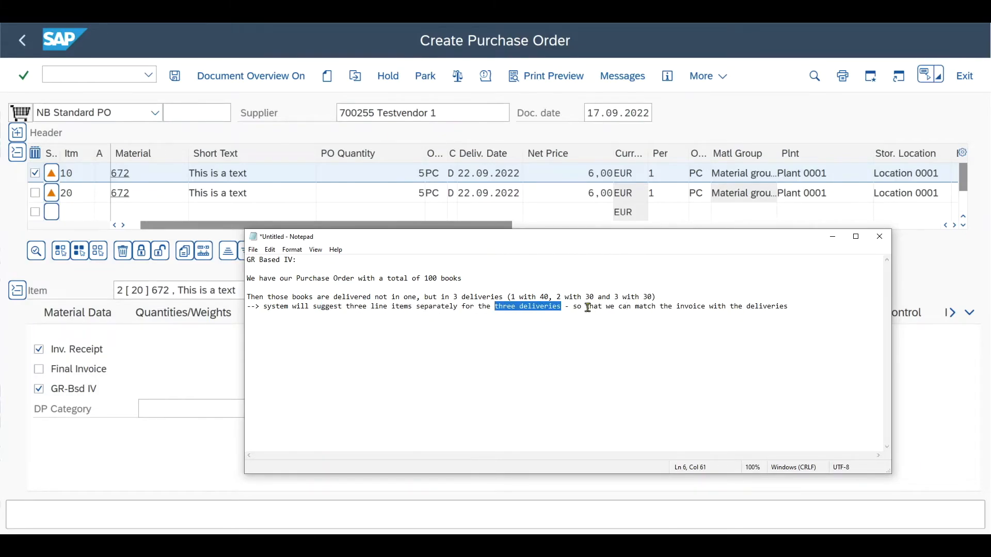
left_click_drag(574, 307, 794, 307)
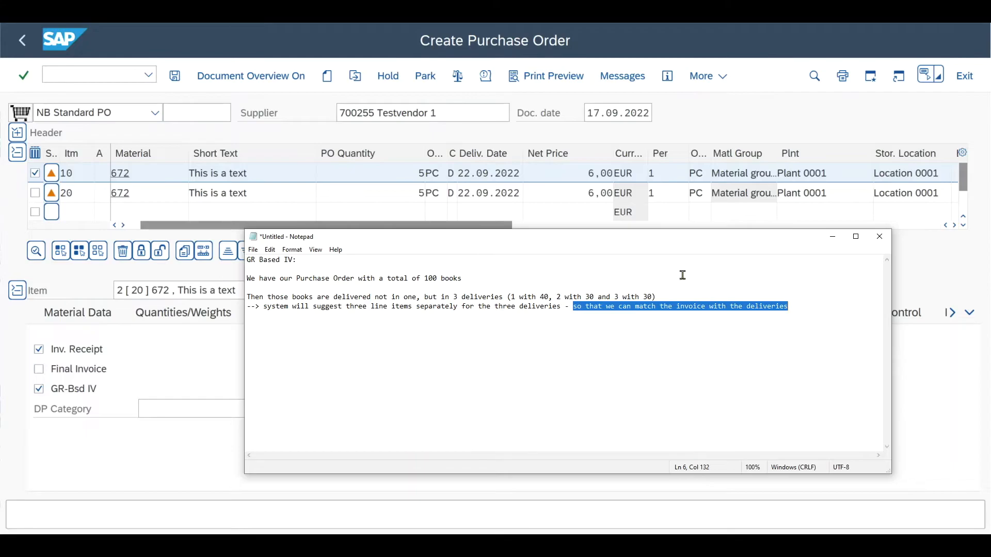
- Return to the SAP purchase order and examine item 20's pricing conditions, including gross price and cash discount
left_click(233, 336)
left_click(523, 314)
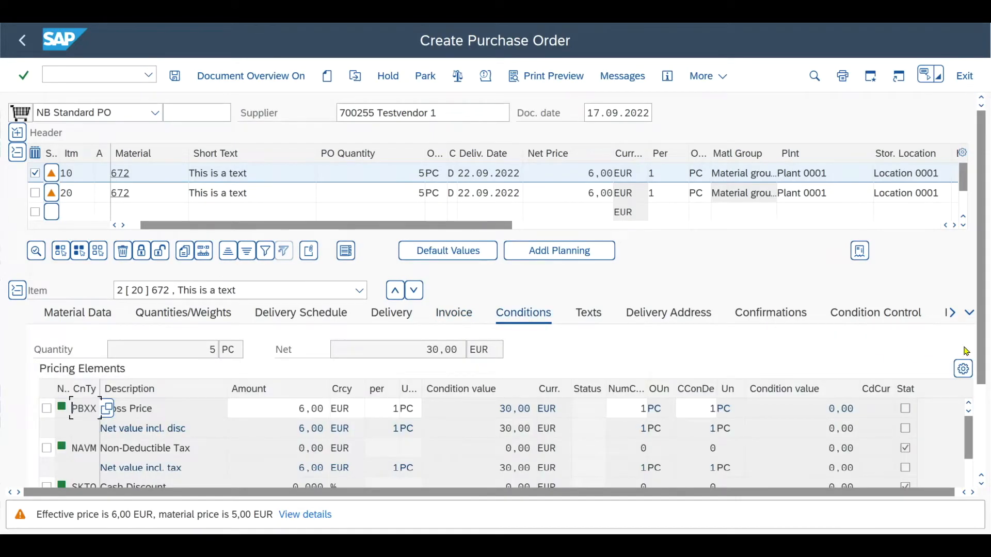
left_click_drag(978, 370, 988, 415)
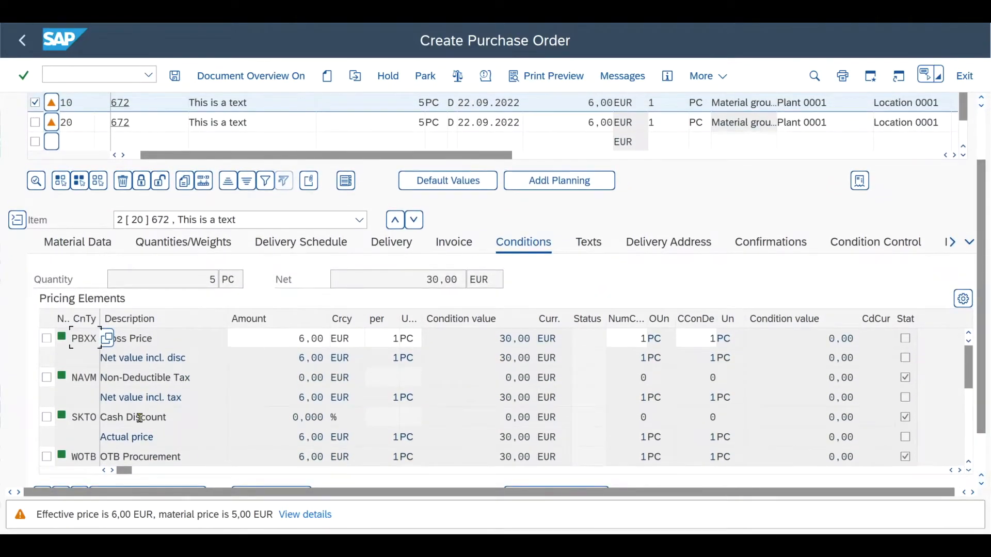
left_click(169, 343)
left_click_drag(190, 418, 28, 419)
scroll(342, 393, "down", 2)
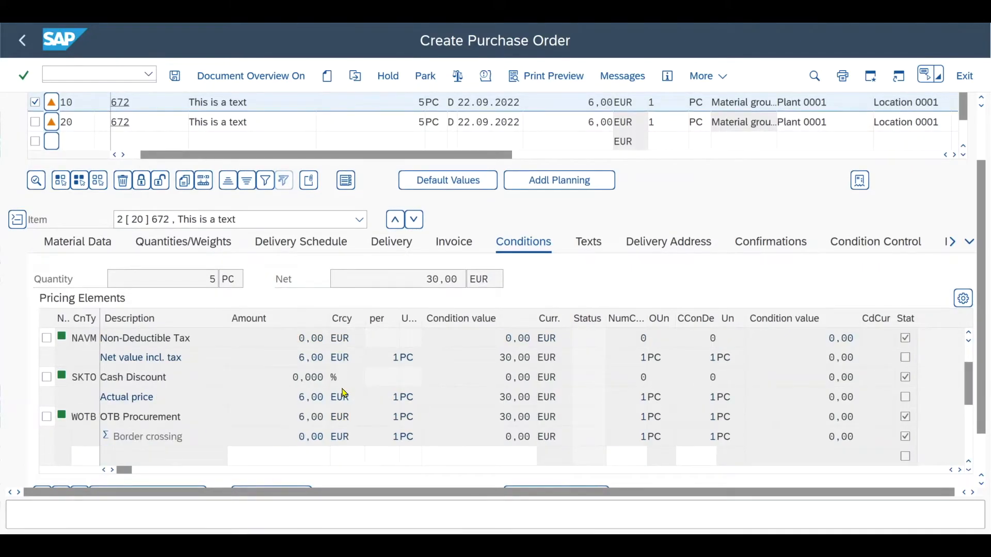
- Review item 20's item text and its delivery address, checking the address against the plant in the item overview
scroll(343, 393, "up", 4)
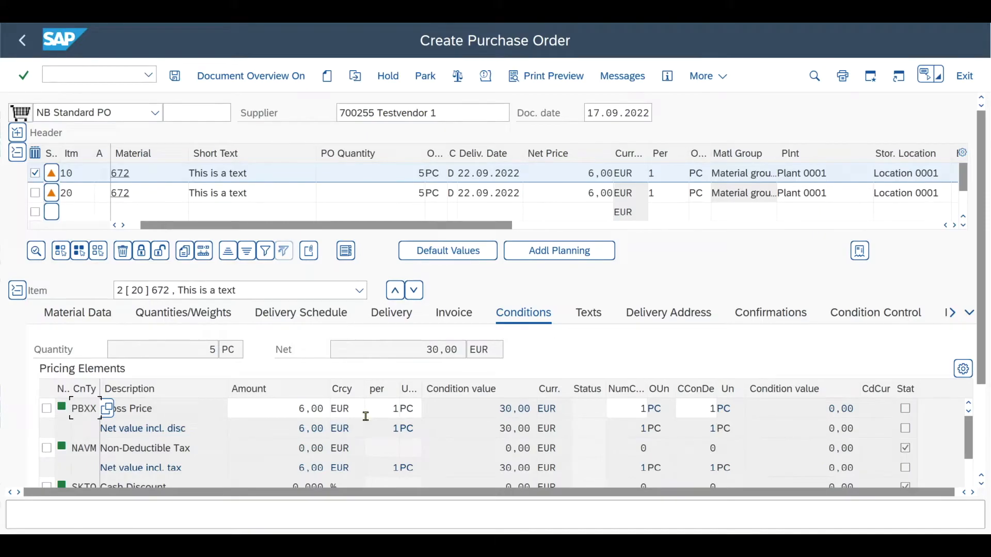
left_click(591, 314)
left_click(85, 367)
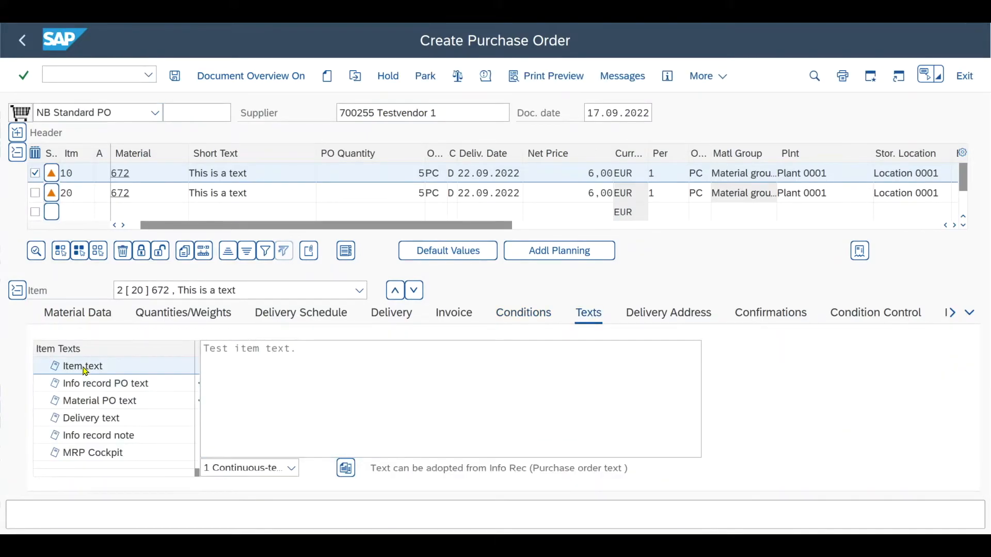
left_click(669, 314)
left_click(377, 396)
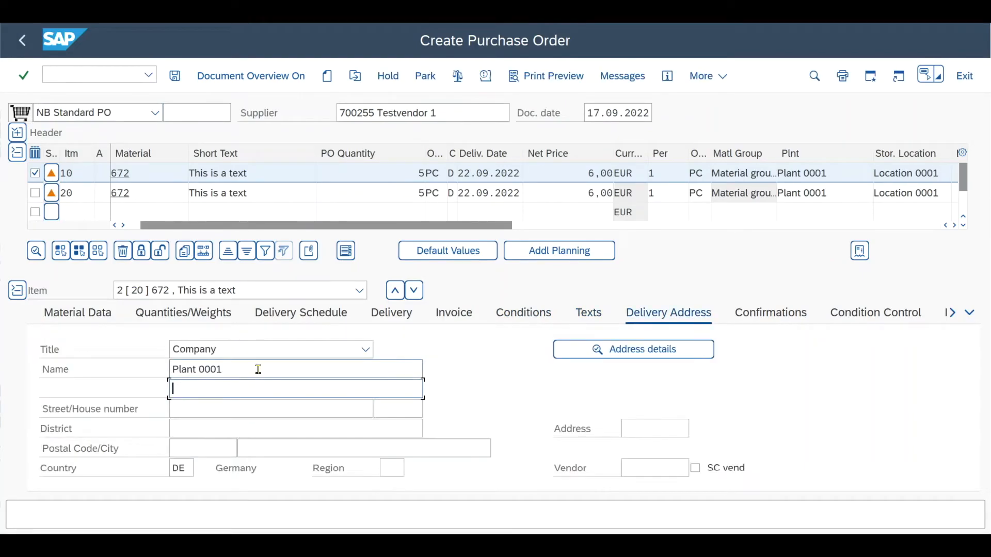
left_click(833, 174)
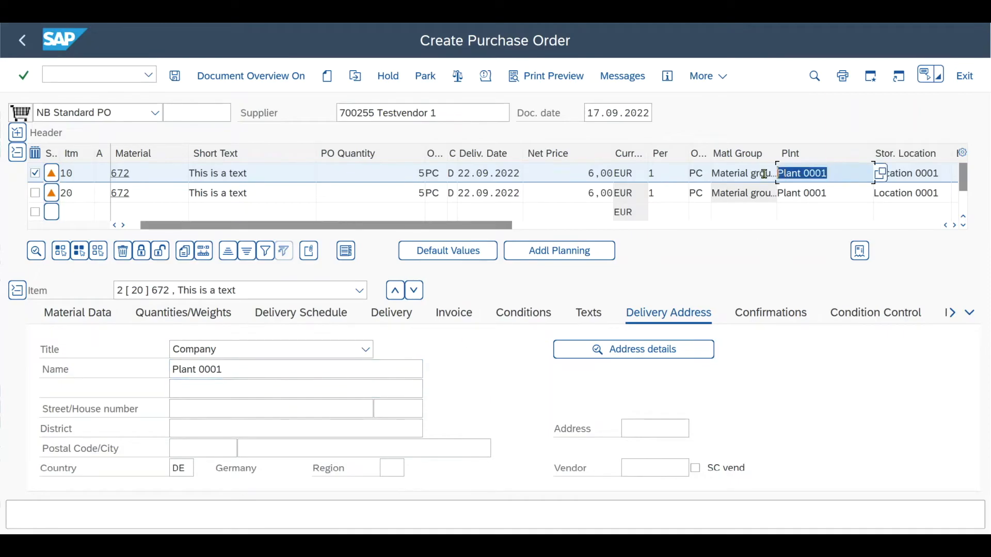
- Check item 20's confirmation control settings, and examine the pricing date category options in its condition control data
left_click(780, 314)
left_click(273, 356)
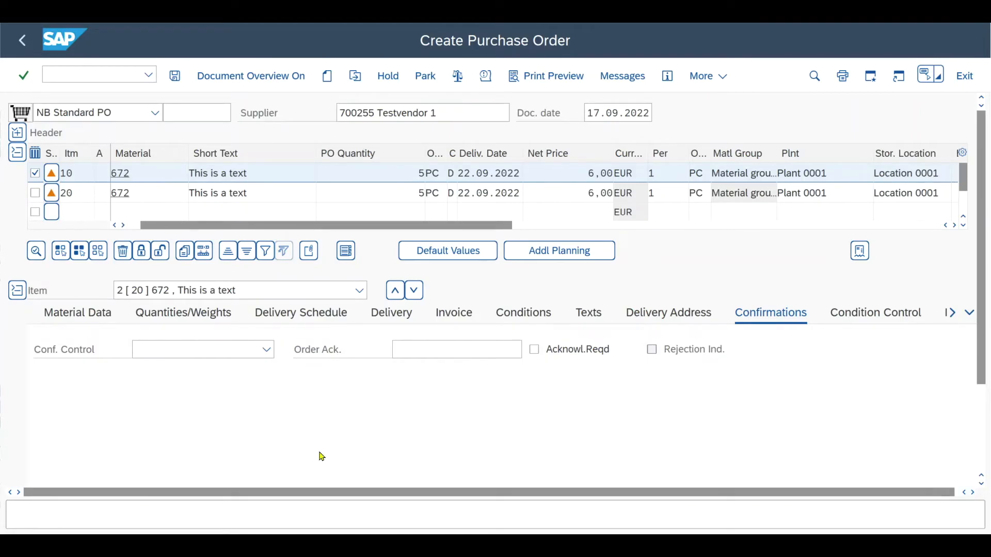
left_click(267, 350)
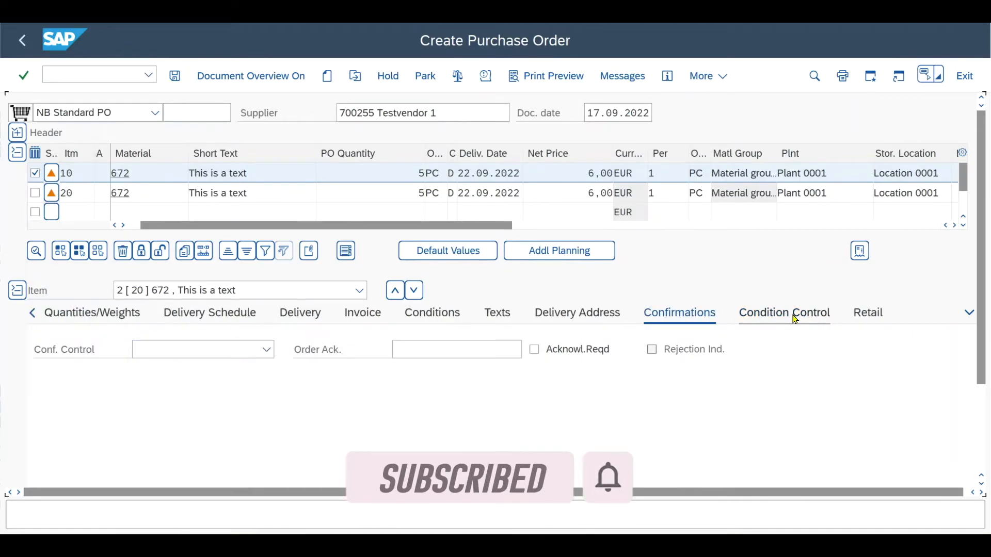
left_click(795, 318)
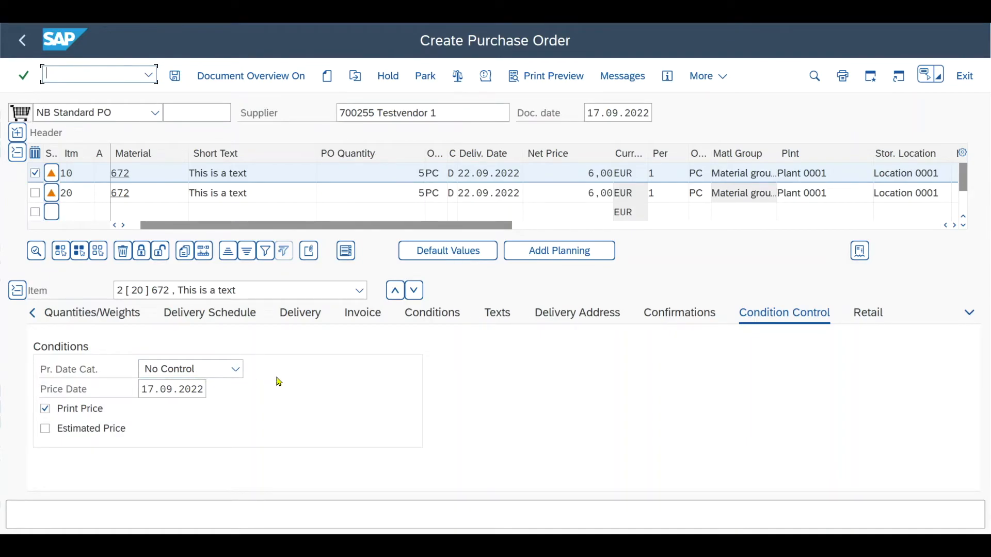
left_click(193, 369)
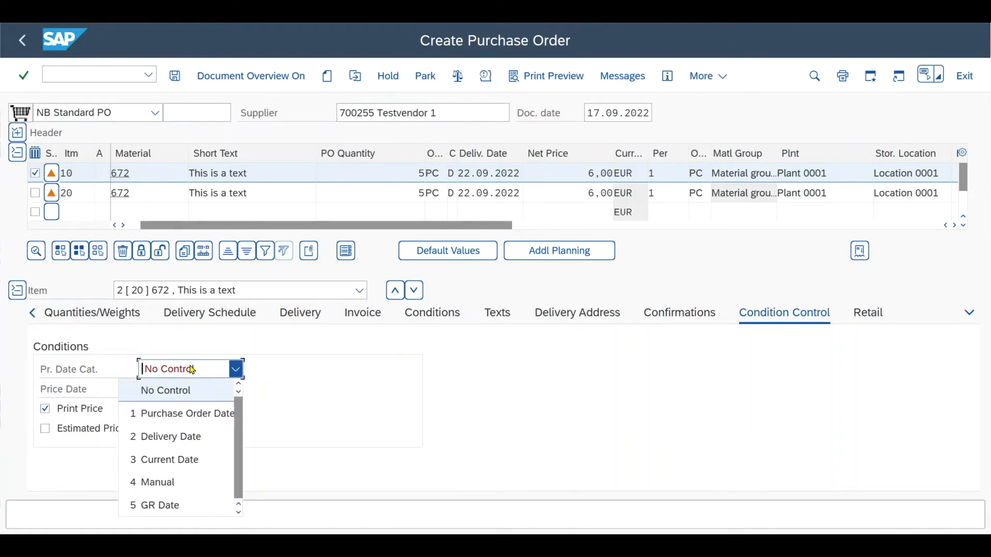
scroll(212, 464, "down", 1)
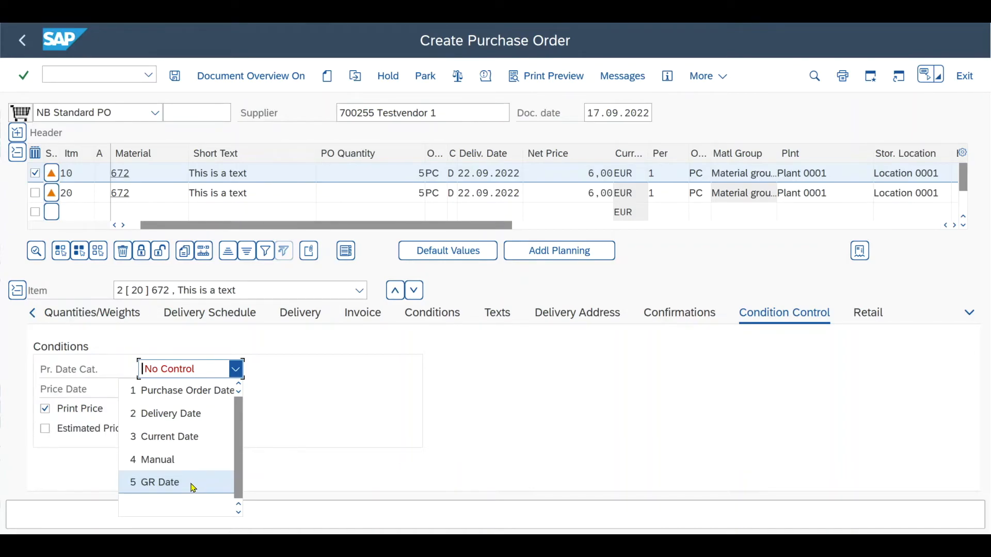
left_click(109, 416)
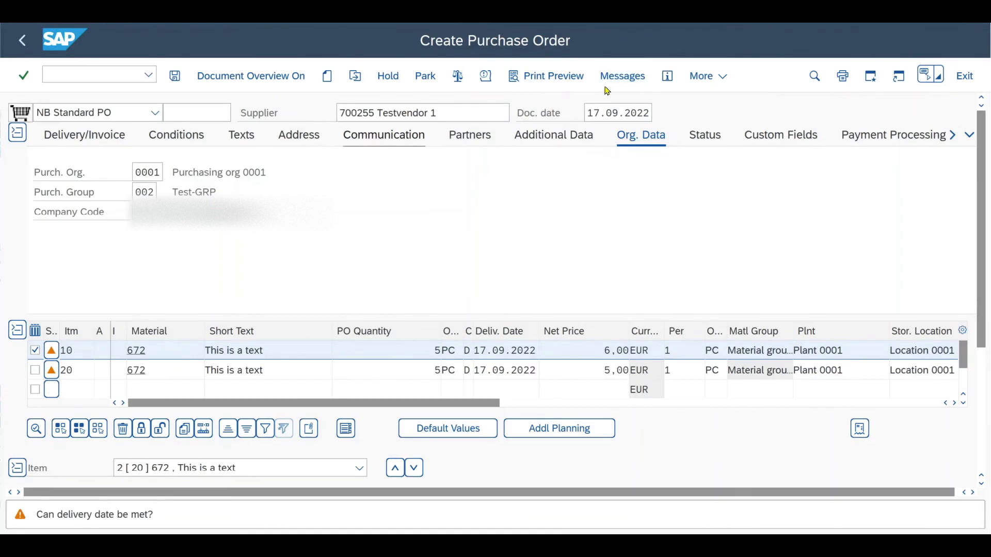
- Examine the object services for creating an attachment, note or external document on the purchase order
left_click(941, 83)
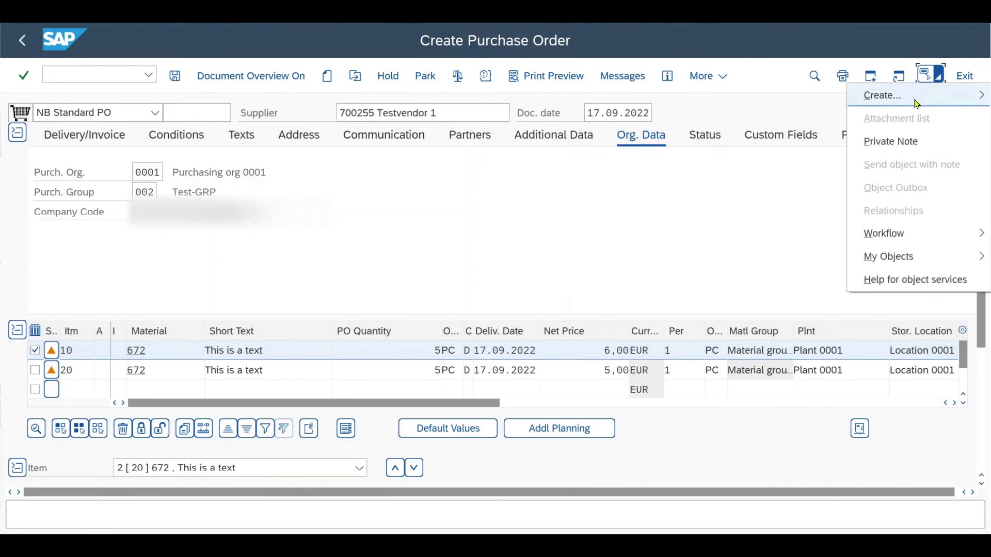
mouse_move(916, 104)
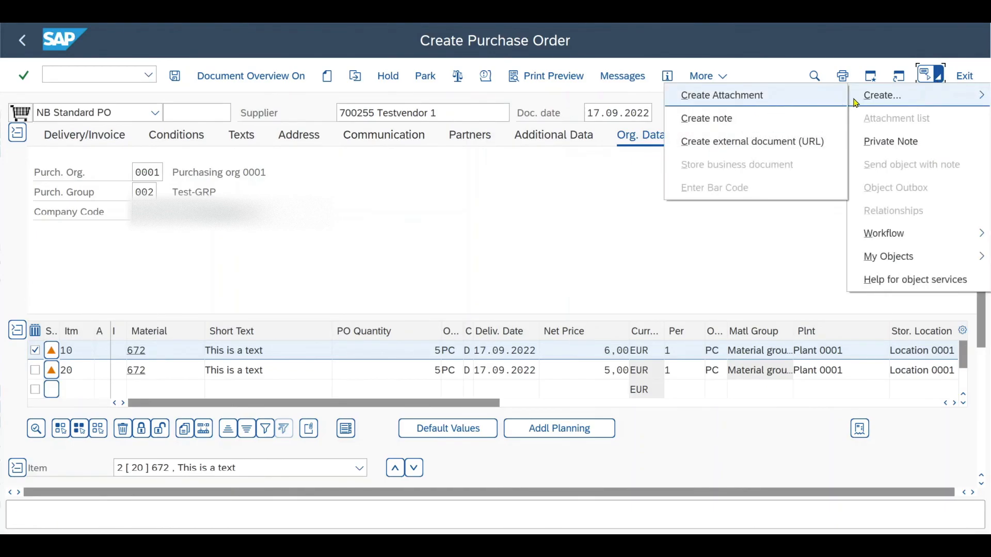
left_click(764, 97)
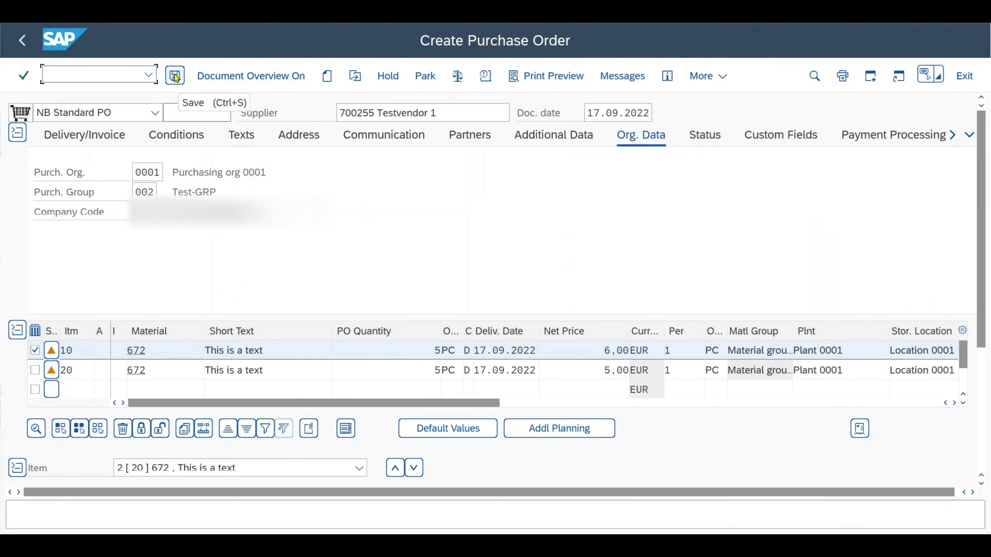
- Save the standard purchase order and highlight the document number in the confirmation message
left_click(175, 77)
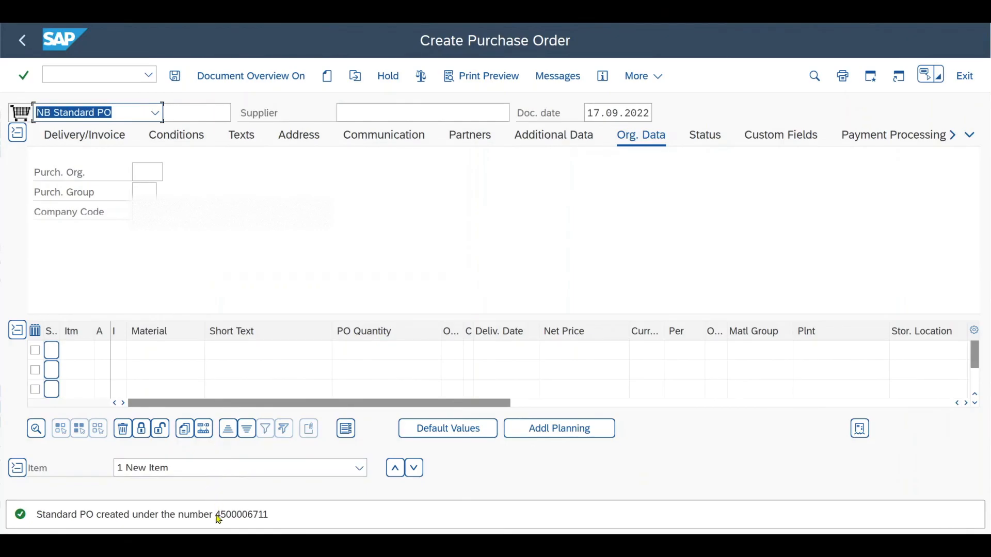
left_click_drag(216, 515, 277, 520)
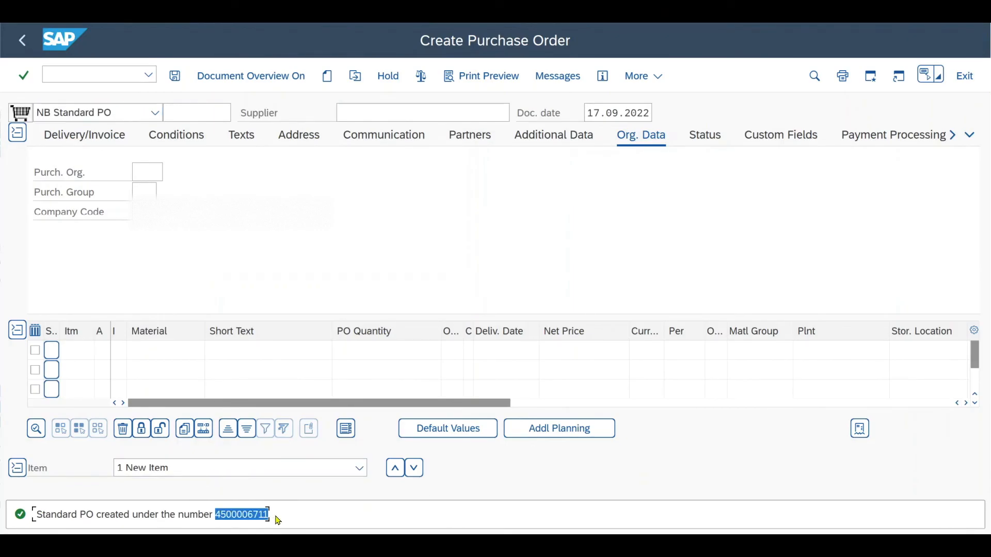